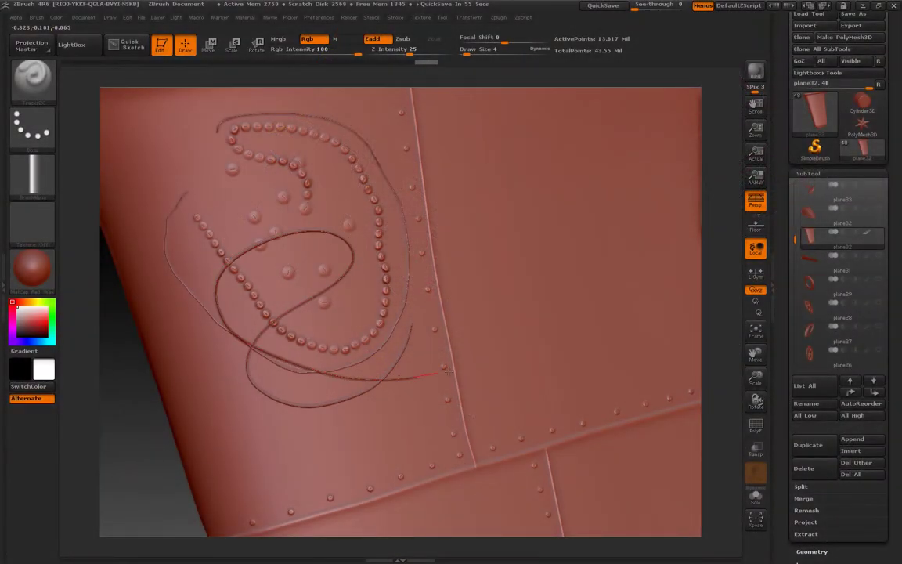
Choose a stitch alpha, lower Z Intensity to 15, and draw horseshoe stitched seam strokes on the panel
{"action": "left_click", "coordinate": [33, 174]}
{"action": "left_click", "coordinate": [329, 181]}
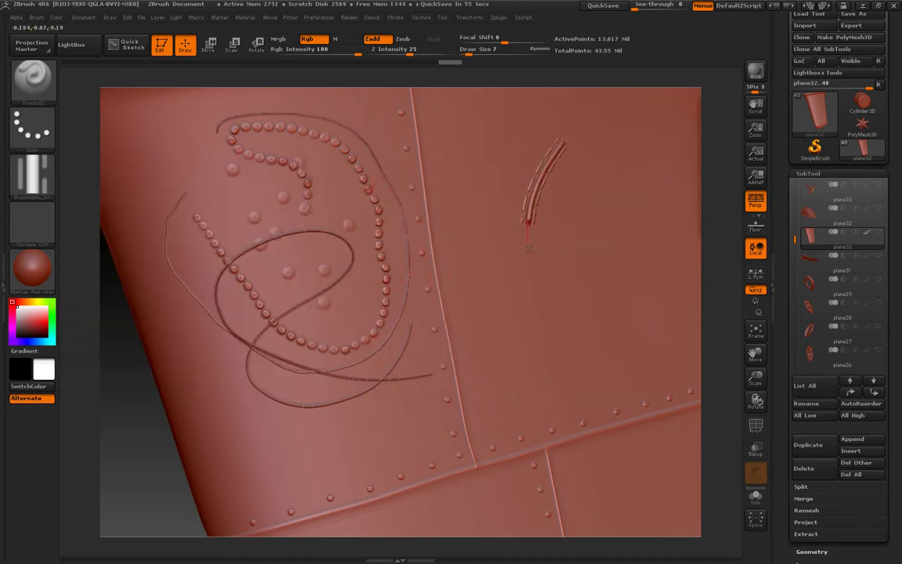
{"action": "left_click_drag", "start_coordinate": [642, 213], "coordinate": [646, 206]}
{"action": "left_click_drag", "start_coordinate": [409, 53], "coordinate": [400, 53]}
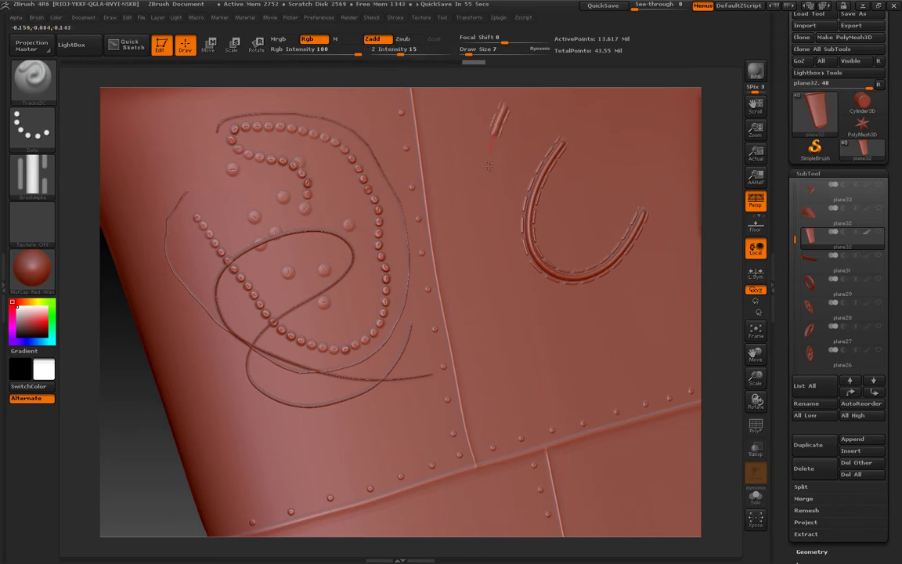
{"action": "left_click_drag", "start_coordinate": [505, 104], "coordinate": [542, 342]}
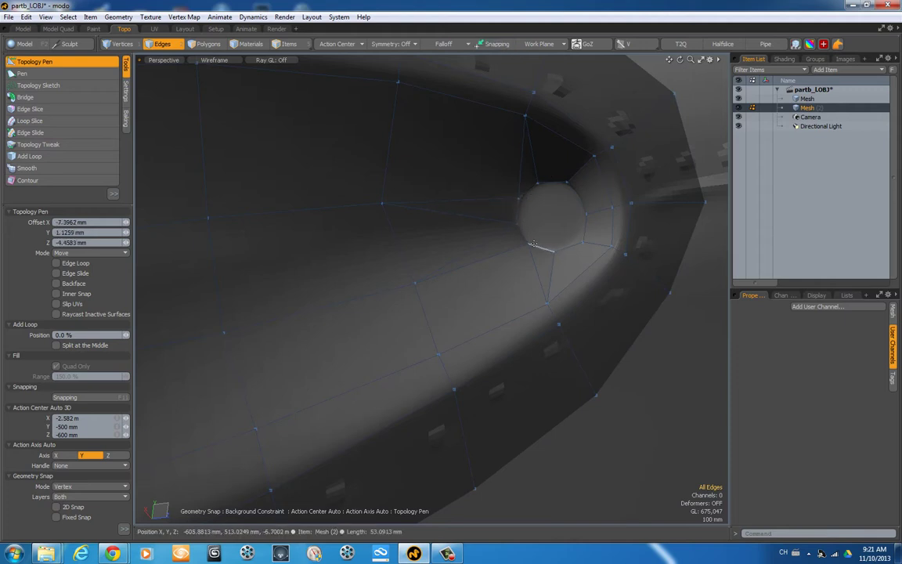
Slice an extra edge near the hole with Edge Slice, then pull vertices onto the circle with Topology Pen
{"action": "left_click_drag", "start_coordinate": [576, 202], "coordinate": [564, 195], "text": "alt"}
{"action": "key", "text": "alt+c"}
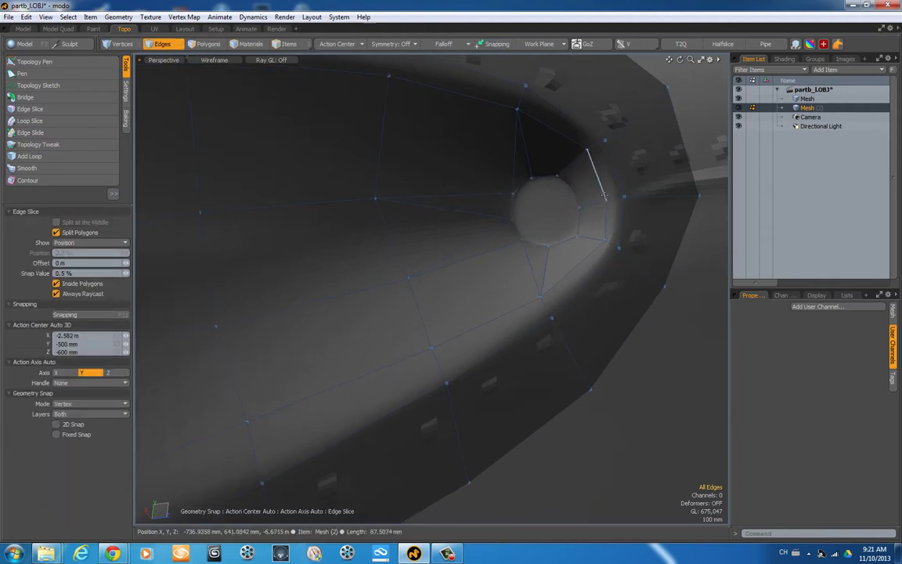
{"action": "key", "text": "q"}
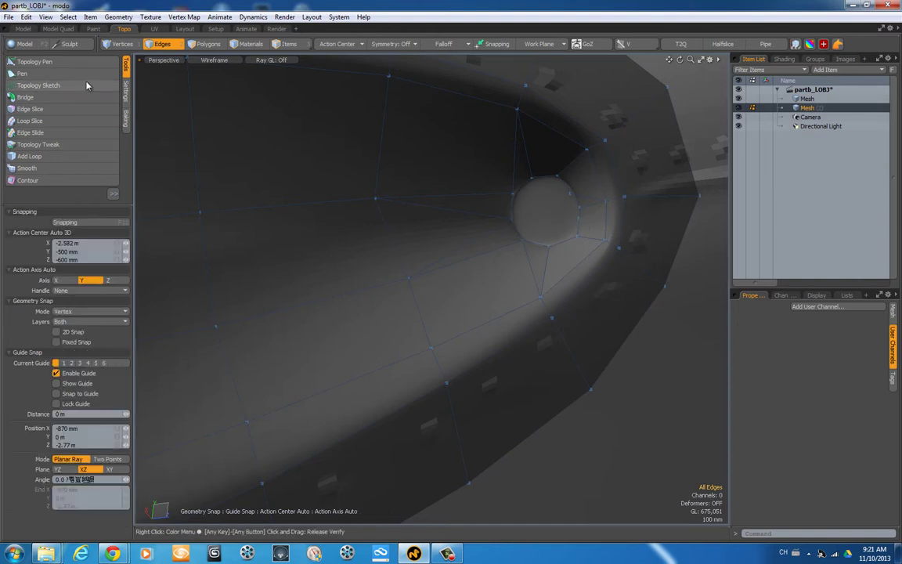
{"action": "left_click_drag", "start_coordinate": [546, 245], "coordinate": [544, 247]}
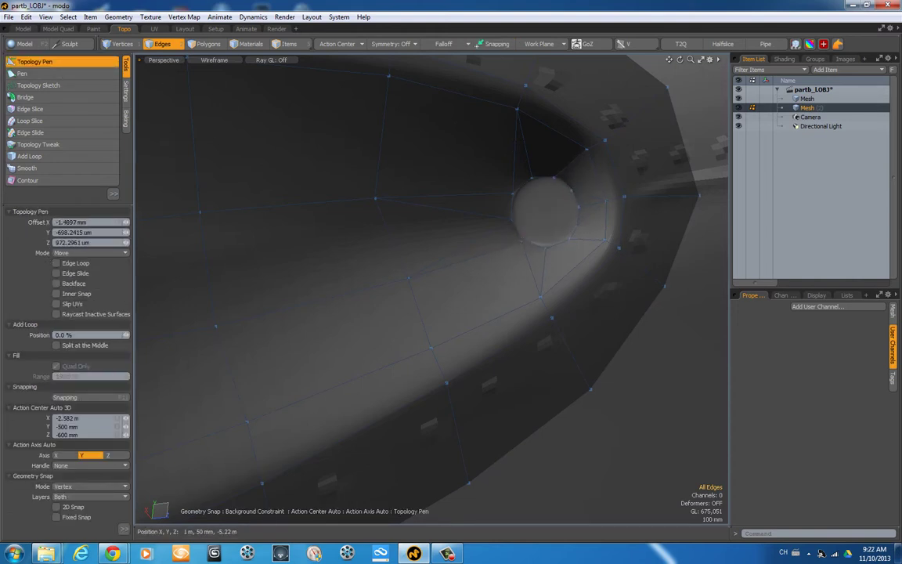
{"action": "left_click_drag", "start_coordinate": [564, 222], "coordinate": [545, 198]}
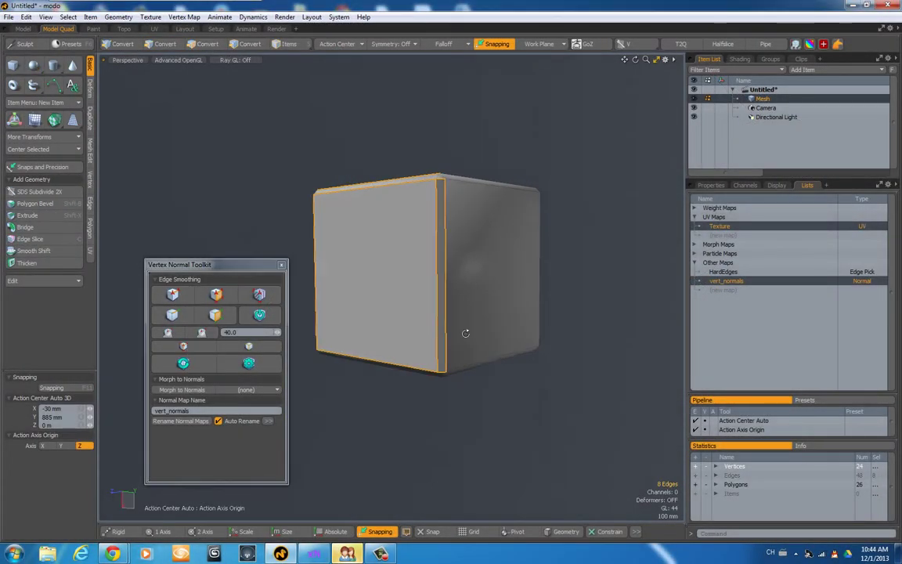
Delete the cube's existing vert_normals map from the Lists panel
{"action": "mouse_move", "coordinate": [467, 332]}
{"action": "left_mouse_down", "text": "alt"}
{"action": "mouse_move", "coordinate": [374, 321]}
{"action": "mouse_move", "coordinate": [426, 308]}
{"action": "left_mouse_up", "text": "alt"}
{"action": "right_click", "coordinate": [725, 280]}
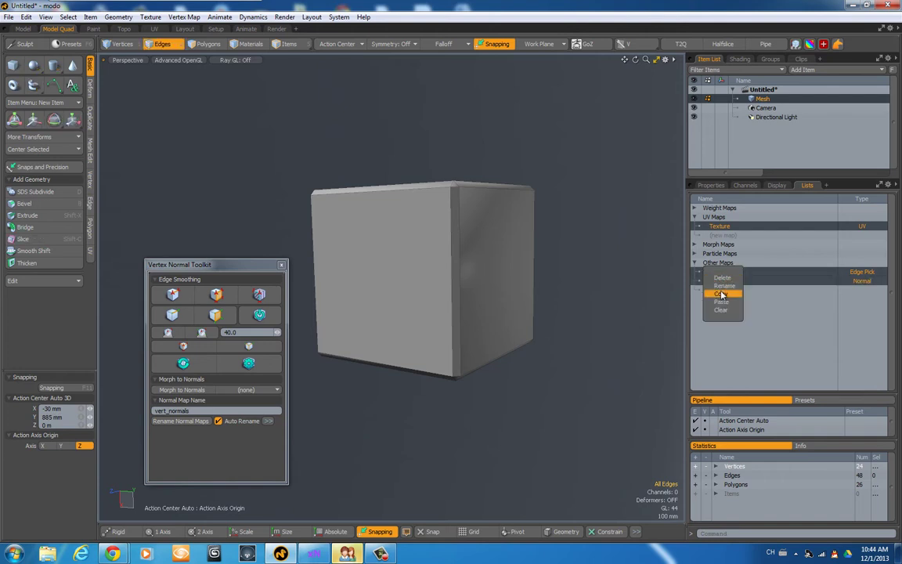
{"action": "left_click", "coordinate": [724, 292]}
{"action": "left_click", "coordinate": [429, 237]}
Select all the cube's polygons and rebuild vertex normals with the Vertex Normal Toolkit
{"action": "key", "text": "3"}
{"action": "double_click", "coordinate": [468, 279]}
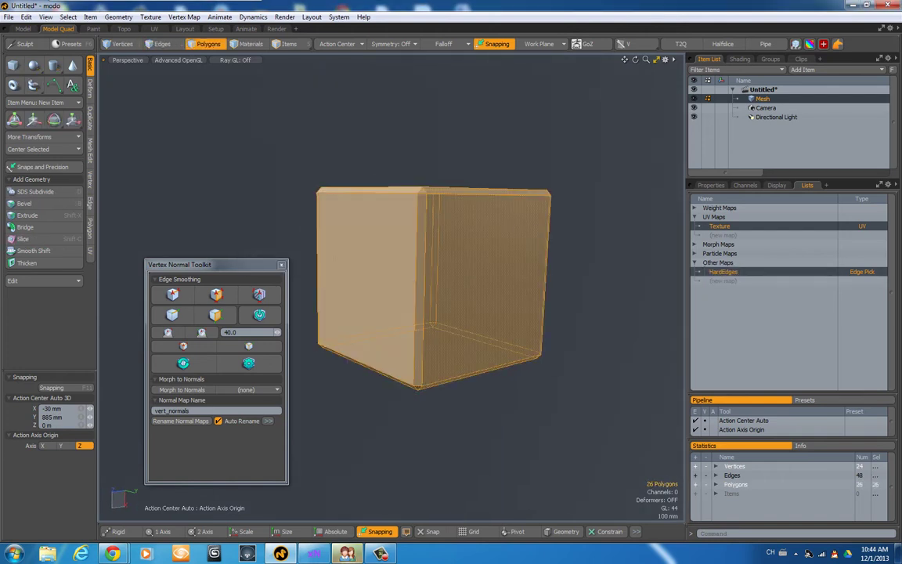
{"action": "key", "text": "alt+shift"}
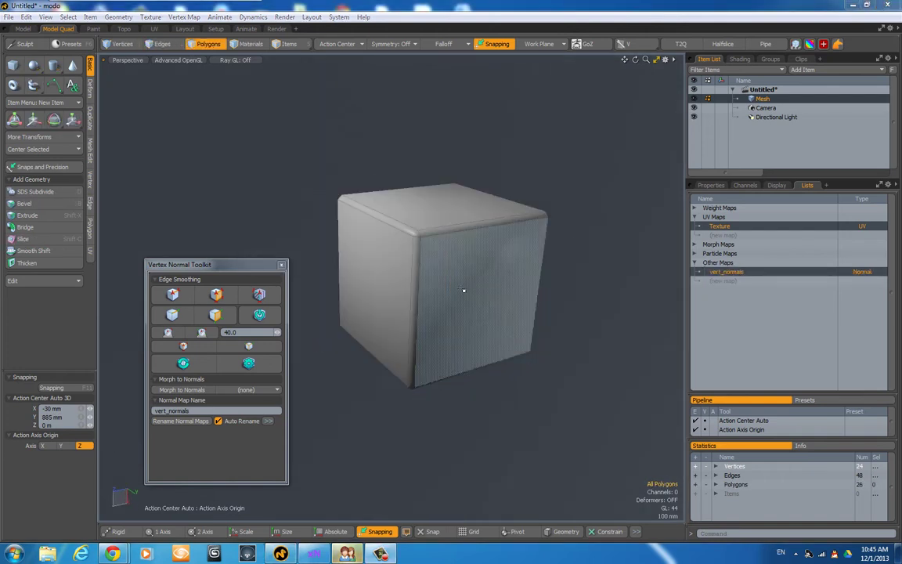
{"action": "left_click", "coordinate": [248, 363]}
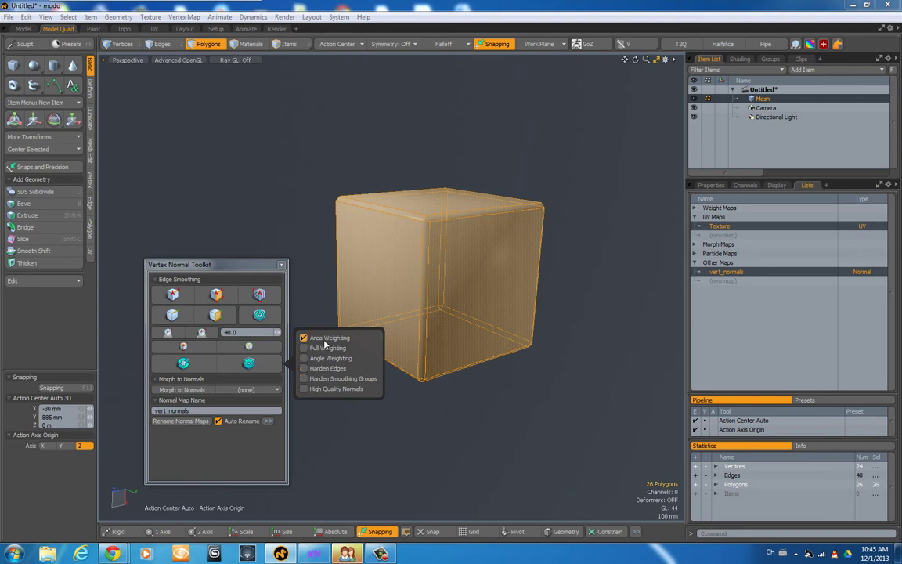
{"action": "left_click", "coordinate": [554, 410]}
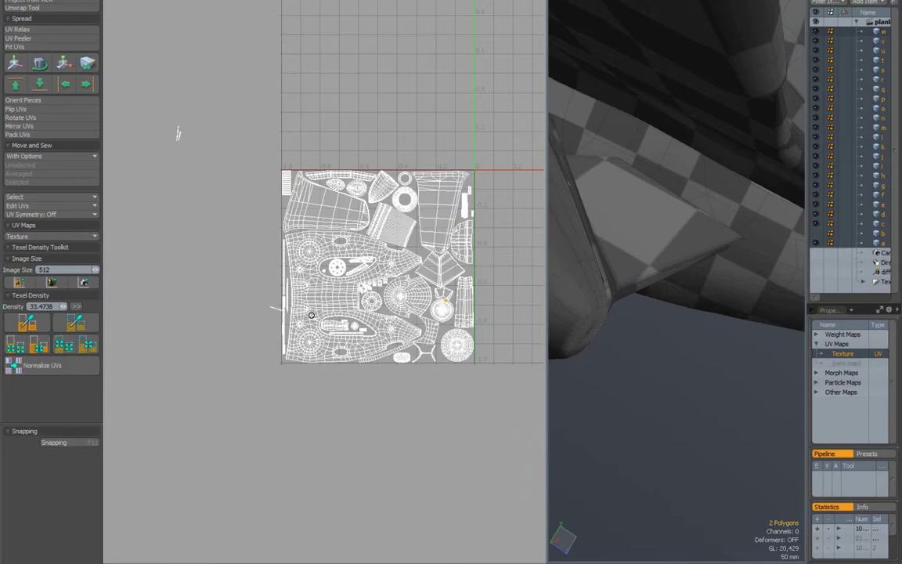
Move several plane UV islands inside the 0–1 tile and save the scene as planlowpolyuv1.lxo
{"action": "left_click", "coordinate": [446, 300]}
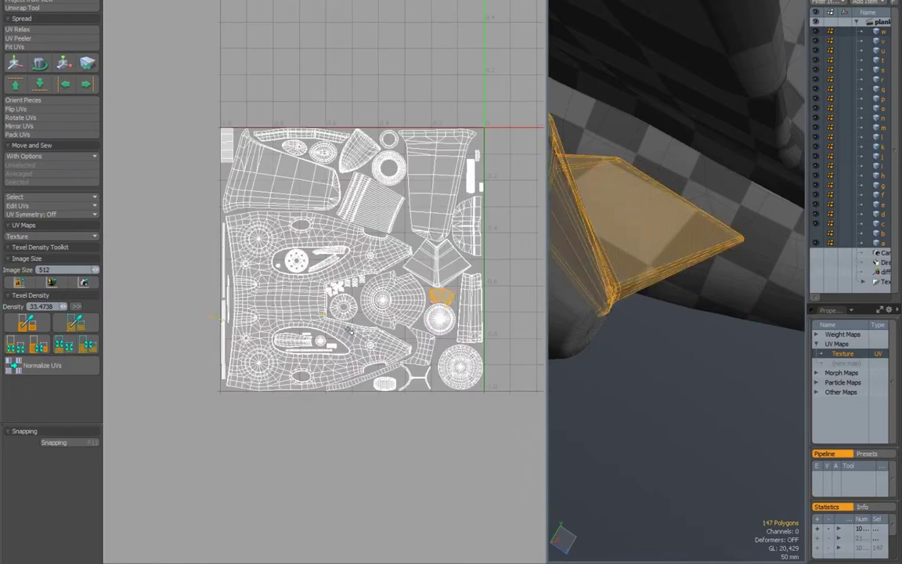
{"action": "scroll", "coordinate": [387, 316], "scroll_direction": "up", "scroll_amount": 5}
{"action": "scroll", "coordinate": [387, 316], "scroll_direction": "down", "scroll_amount": 4}
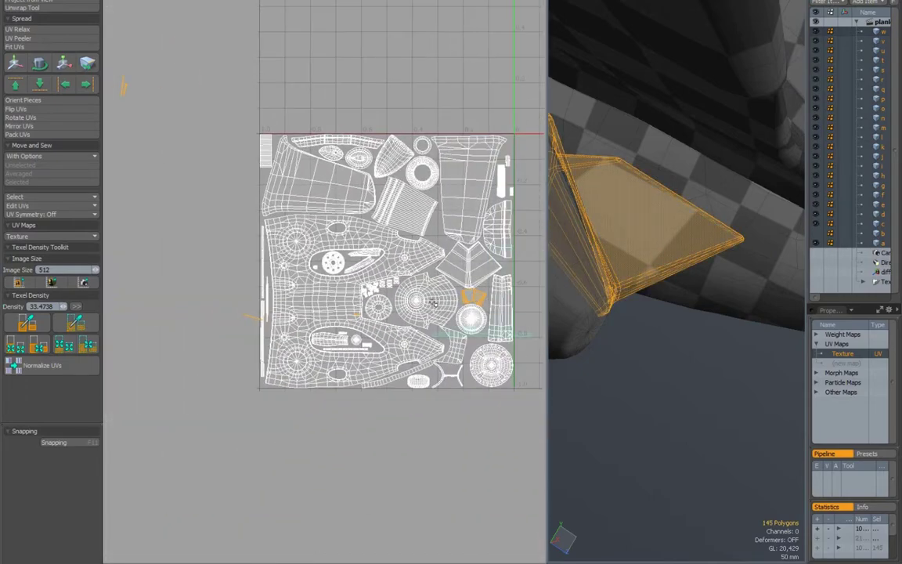
{"action": "key", "text": "w"}
{"action": "middle_click_drag", "start_coordinate": [492, 506], "coordinate": [490, 452]}
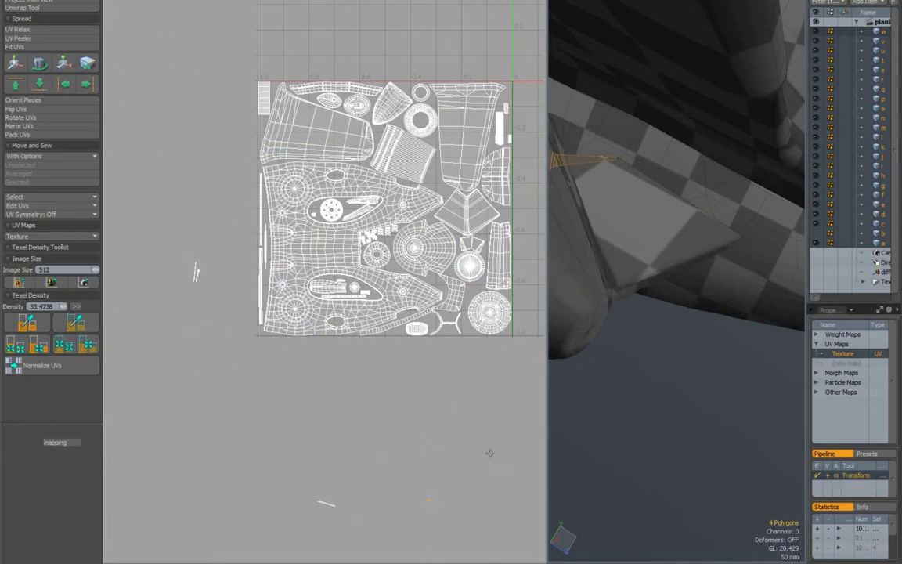
{"action": "left_click_drag", "start_coordinate": [383, 453], "coordinate": [440, 188]}
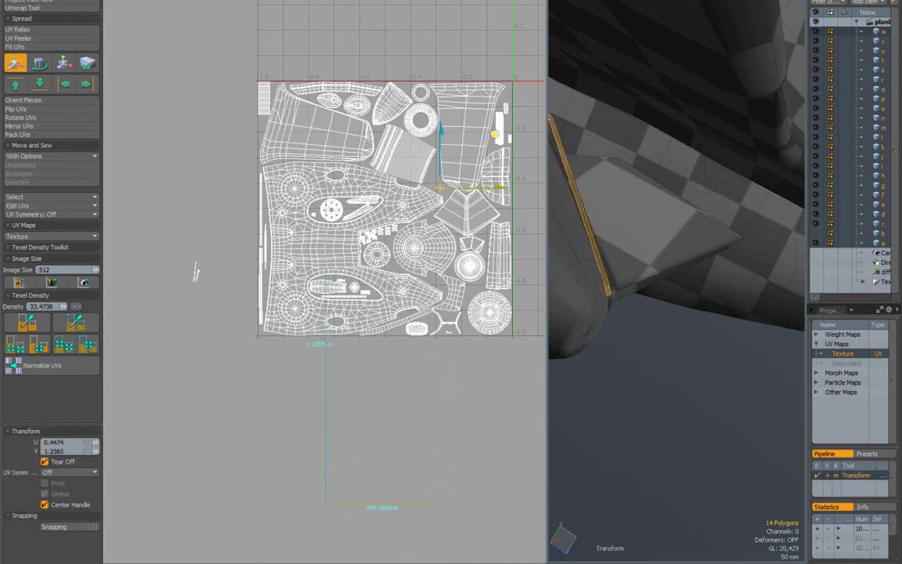
{"action": "key", "text": "bracketright"}
{"action": "scroll", "coordinate": [442, 268], "scroll_direction": "up", "scroll_amount": 5}
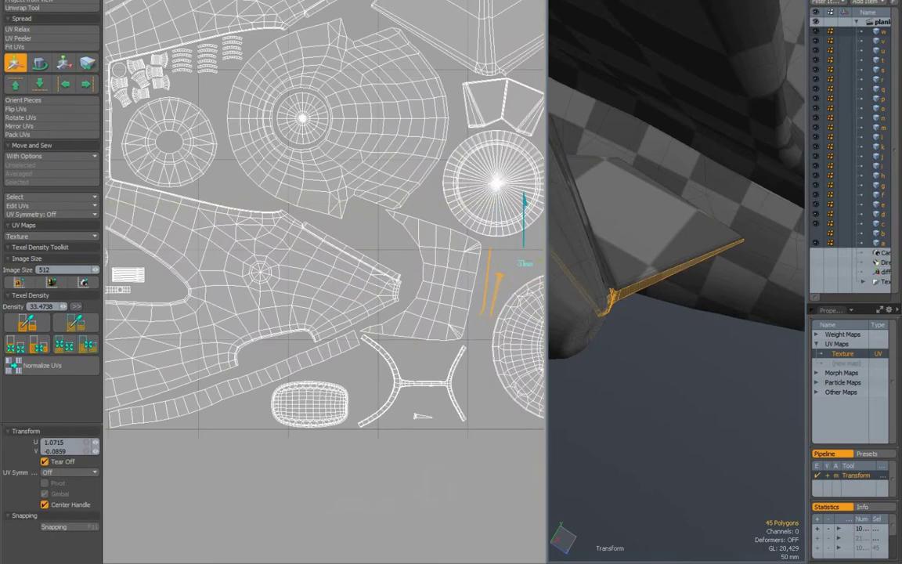
{"action": "scroll", "coordinate": [325, 219], "scroll_direction": "down", "scroll_amount": 5}
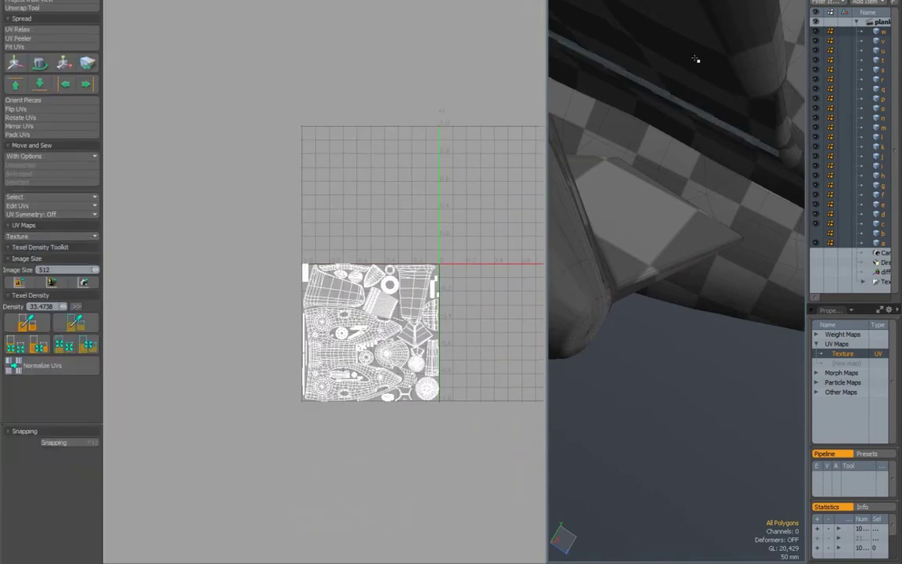
{"action": "left_click", "coordinate": [24, 253]}
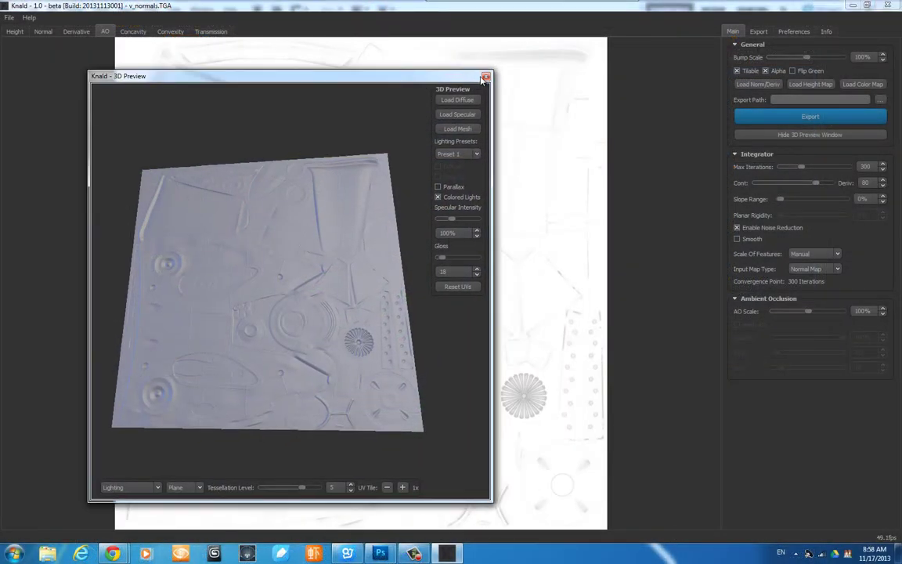
Close the 3D preview, strengthen the AO map, and set convexity blur to 3 with higher contrast
{"action": "left_click", "coordinate": [485, 77]}
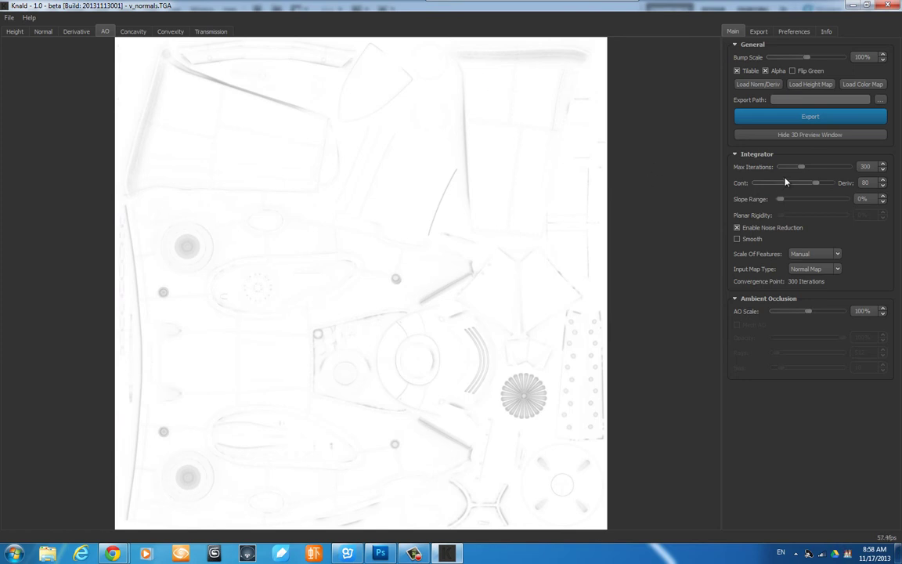
{"action": "left_click_drag", "start_coordinate": [810, 314], "coordinate": [817, 315]}
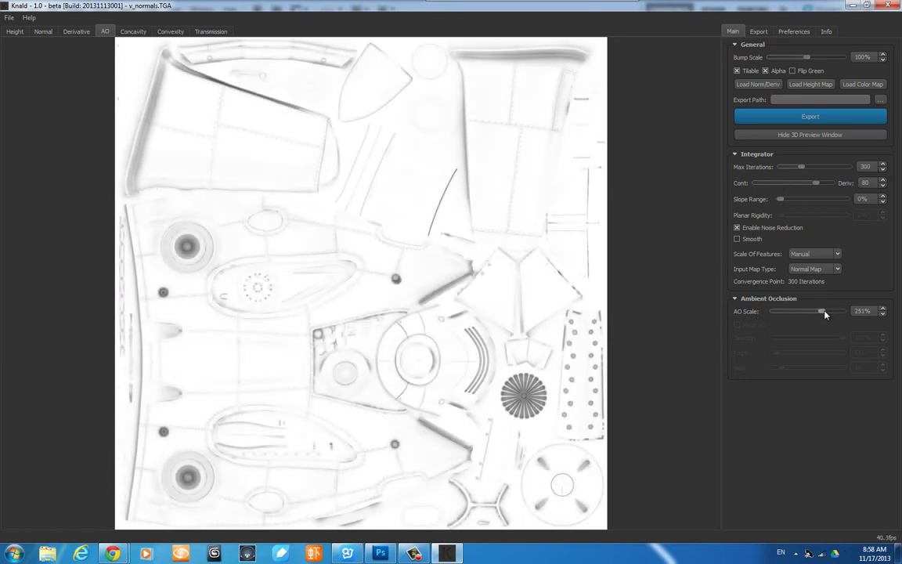
{"action": "left_click", "coordinate": [169, 32]}
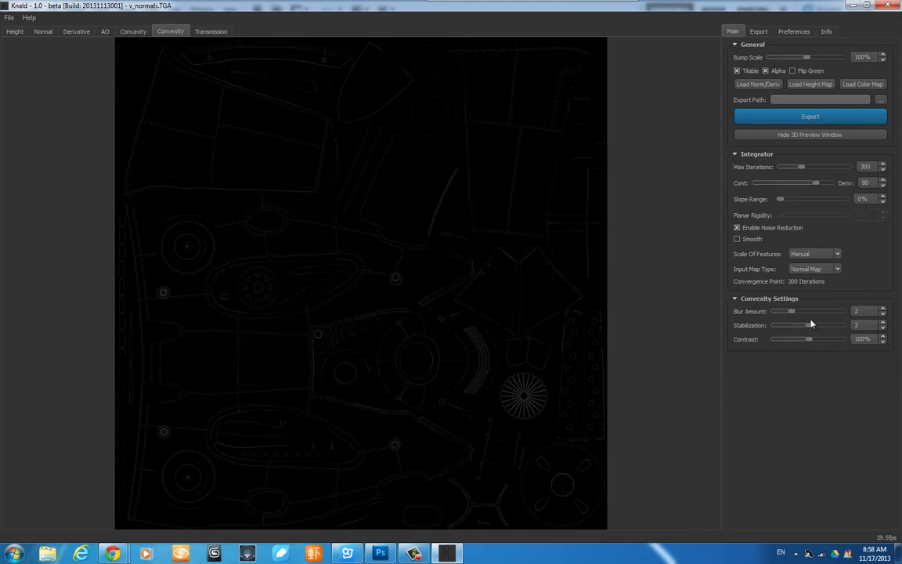
{"action": "left_click", "coordinate": [882, 309]}
{"action": "left_click_drag", "start_coordinate": [809, 339], "coordinate": [836, 339]}
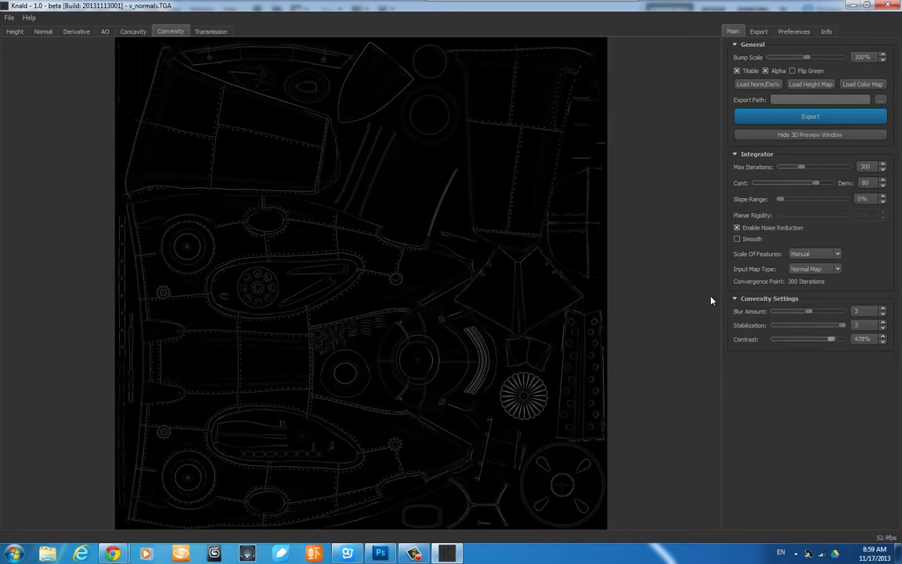
Raise the concavity cavity scale and push convexity contrast to 1000%
{"action": "left_click", "coordinate": [132, 32]}
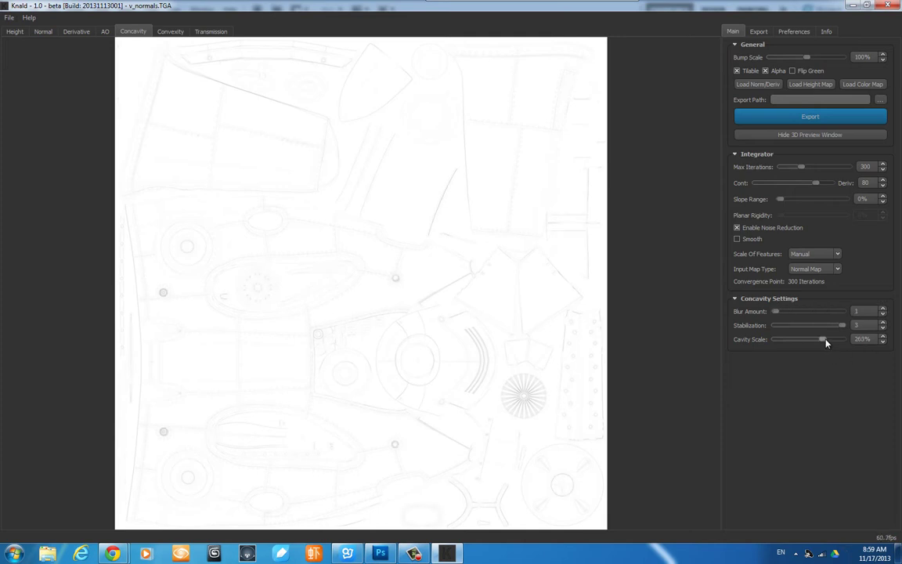
{"action": "left_click_drag", "start_coordinate": [826, 342], "coordinate": [832, 341]}
{"action": "left_click", "coordinate": [170, 32]}
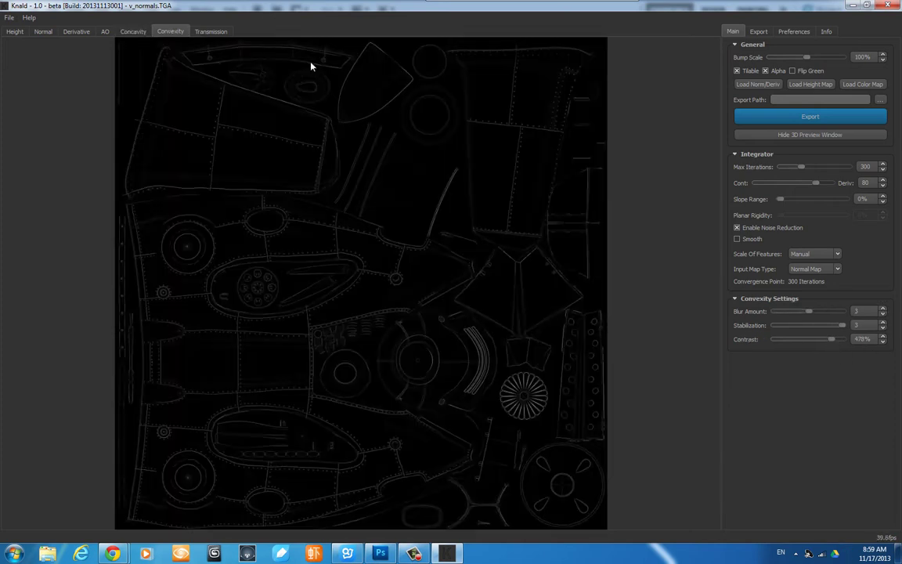
{"action": "left_click_drag", "start_coordinate": [831, 339], "coordinate": [839, 339]}
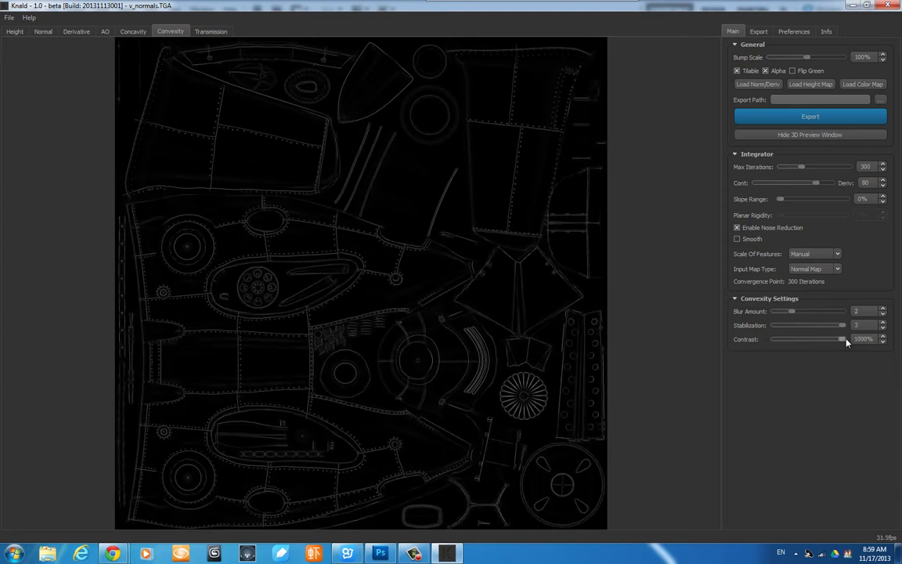
{"action": "left_click", "coordinate": [882, 328]}
{"action": "left_click", "coordinate": [133, 31]}
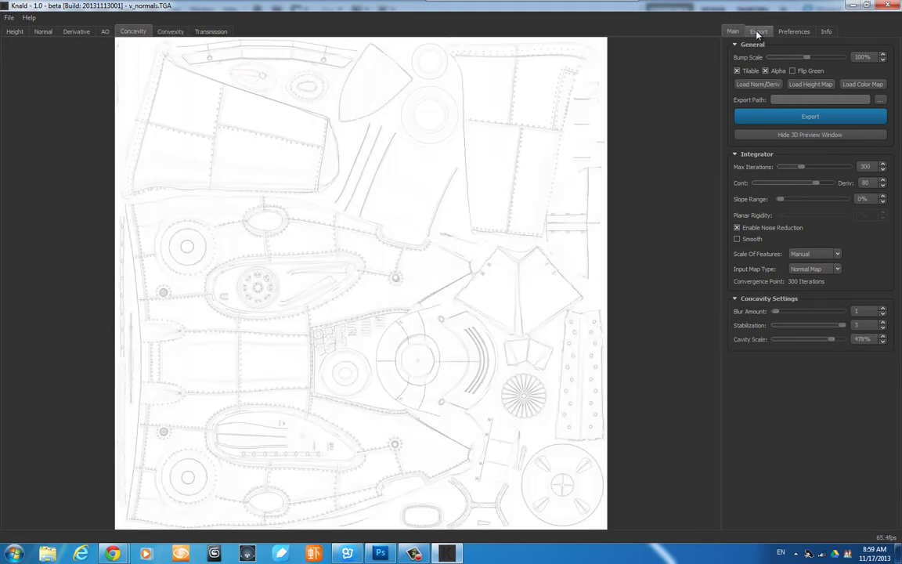
Export all maps as TGA, then review height, derivative, AO and convexity maps, ending on AO
{"action": "left_click", "coordinate": [758, 31]}
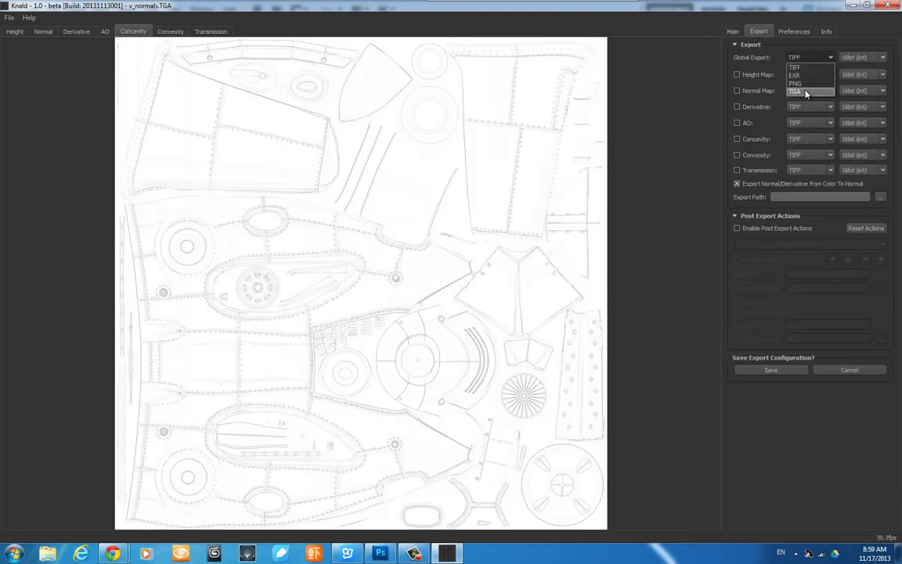
{"action": "left_click", "coordinate": [806, 92]}
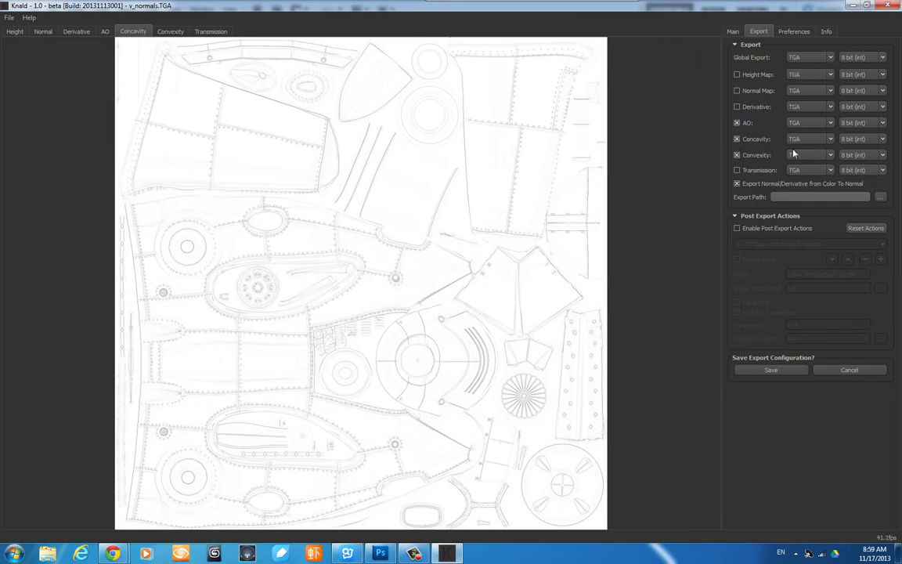
{"action": "left_click", "coordinate": [15, 31]}
{"action": "left_click", "coordinate": [70, 32]}
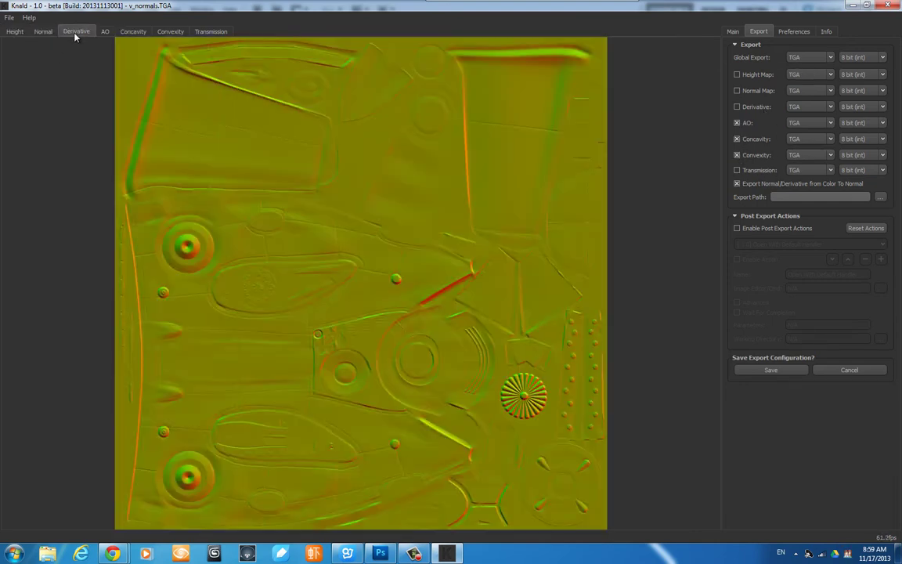
{"action": "left_click", "coordinate": [105, 31]}
{"action": "left_click", "coordinate": [170, 32]}
{"action": "left_click", "coordinate": [105, 32]}
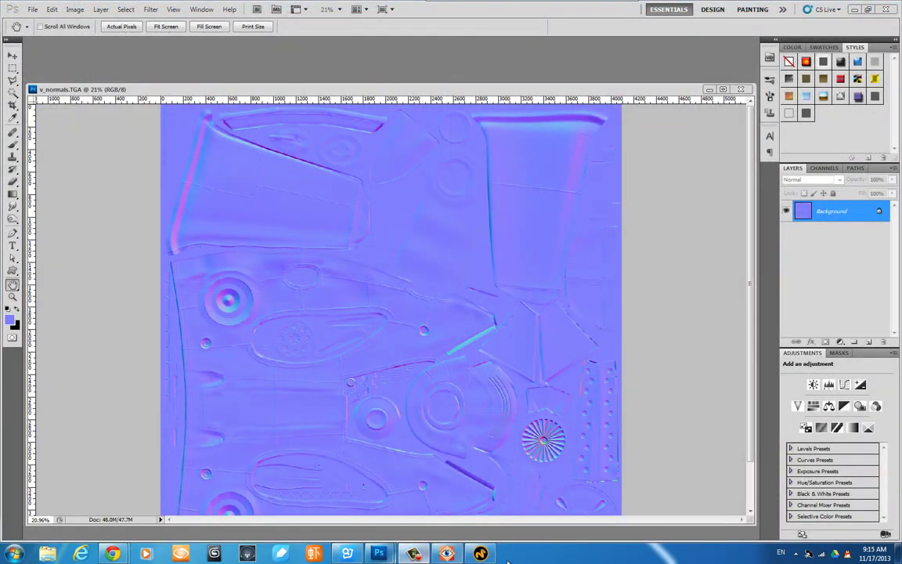
Export the plane's UV layout as an EPS template named uv into the texturea folder
{"action": "left_click", "coordinate": [413, 553]}
{"action": "left_click", "coordinate": [118, 17]}
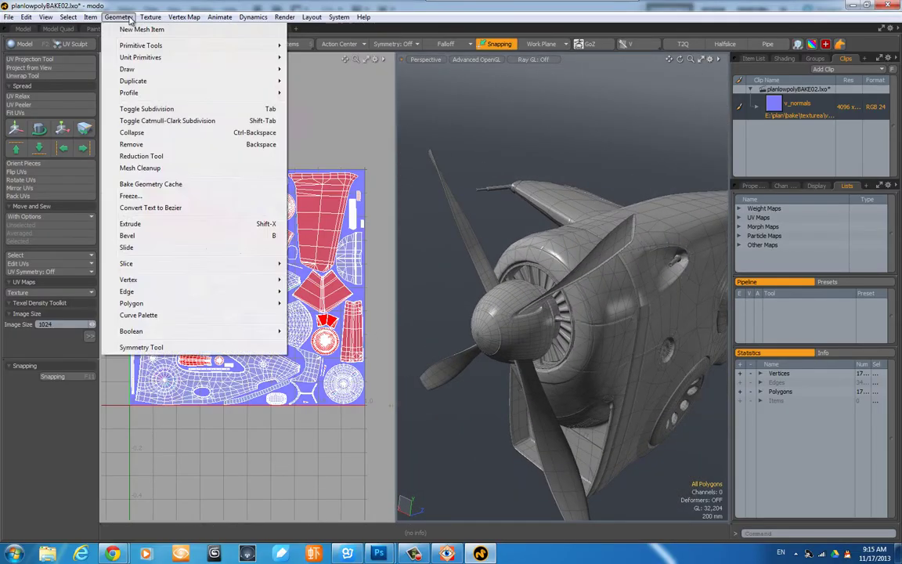
{"action": "left_click", "coordinate": [177, 141]}
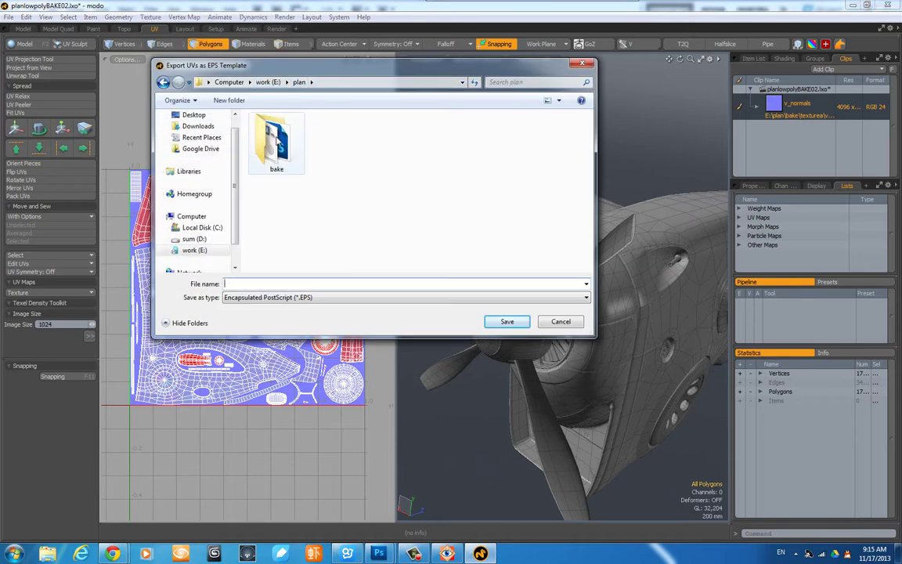
{"action": "left_click", "coordinate": [266, 284]}
{"action": "type", "text": "uv"}
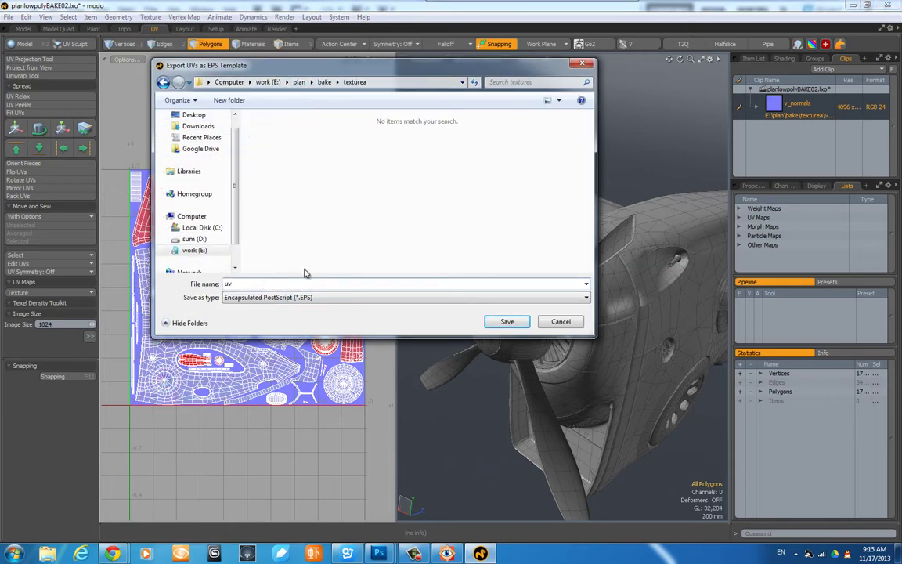
{"action": "left_click", "coordinate": [507, 322]}
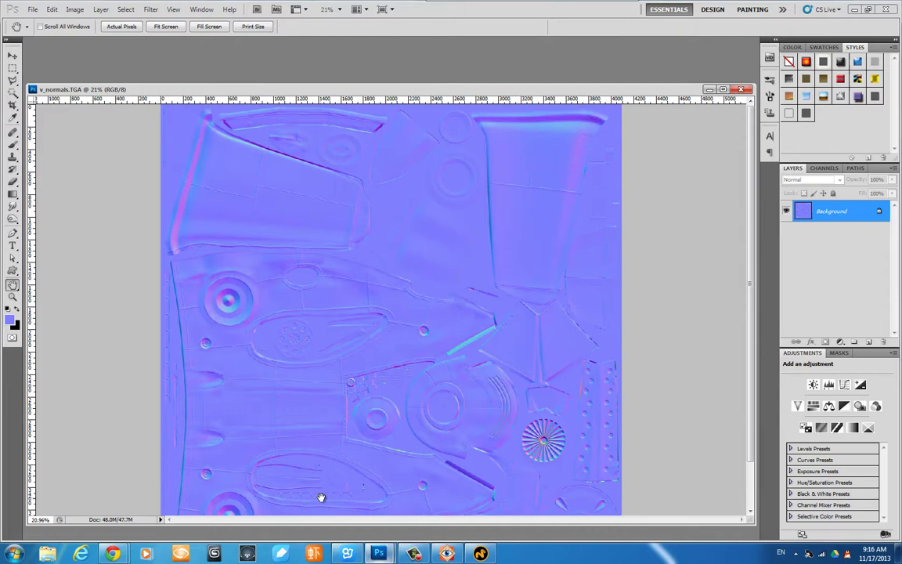
Open uv.eps in Photoshop, rasterizing it, and fit the texture in view
{"action": "left_click", "coordinate": [438, 133]}
{"action": "left_click", "coordinate": [573, 280]}
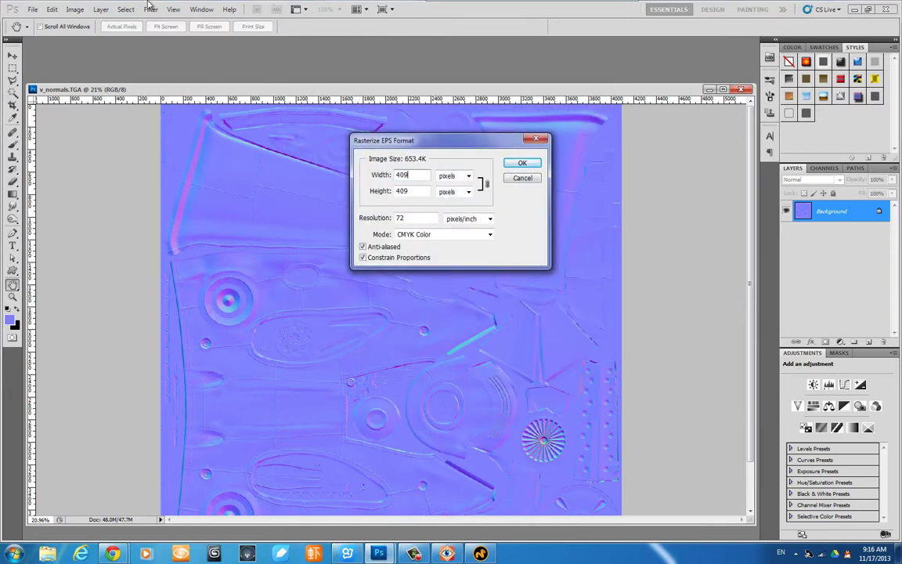
{"action": "left_click", "coordinate": [470, 234]}
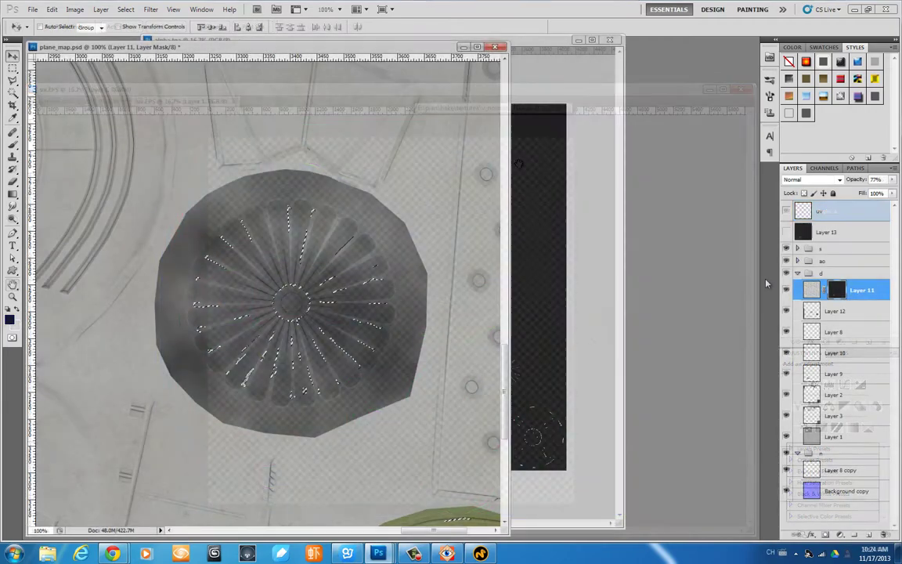
{"action": "key", "text": "m"}
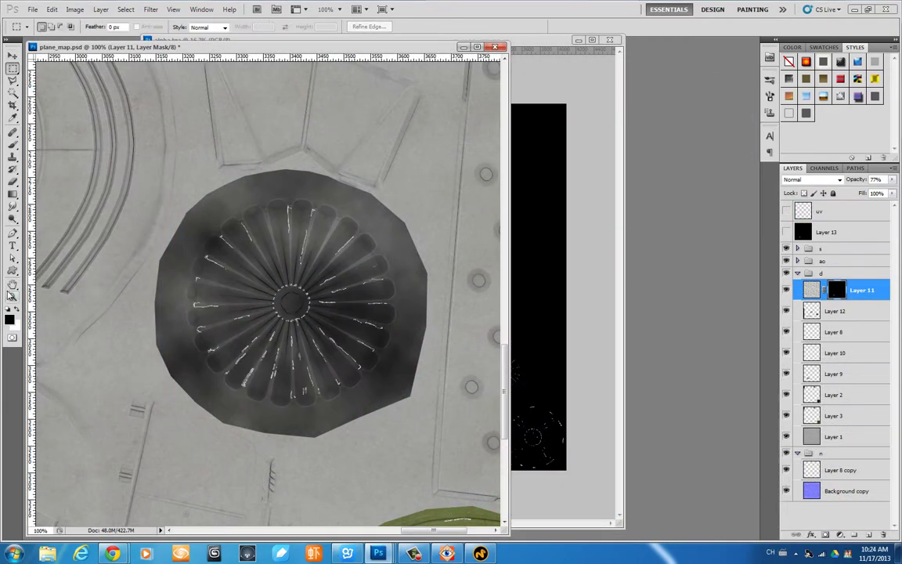
{"action": "double_click", "coordinate": [12, 283]}
{"action": "key", "text": "alt+f"}
{"action": "key", "text": "Escape"}
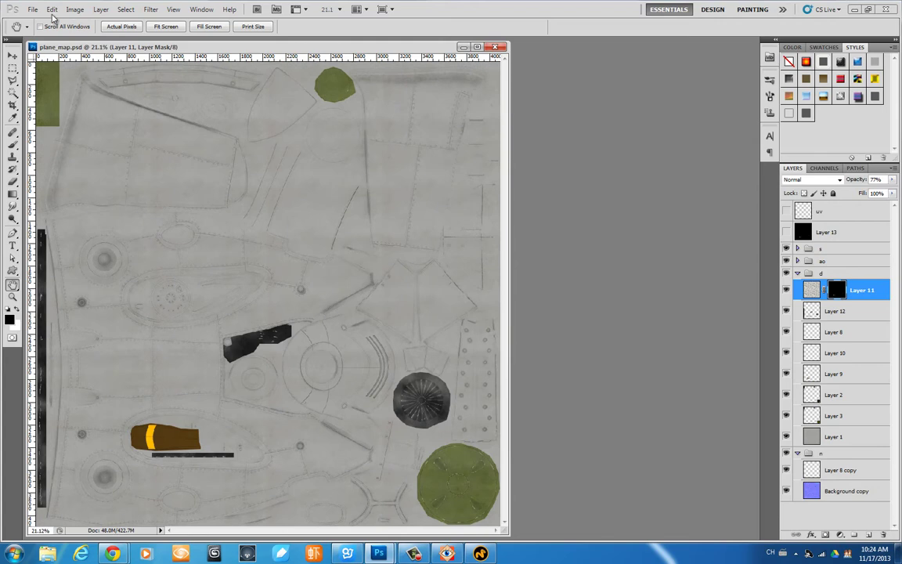
Save the plane texture as a 24-bit Targa, replacing the existing TGA file
{"action": "key", "text": "Down"}
{"action": "left_click", "coordinate": [86, 160]}
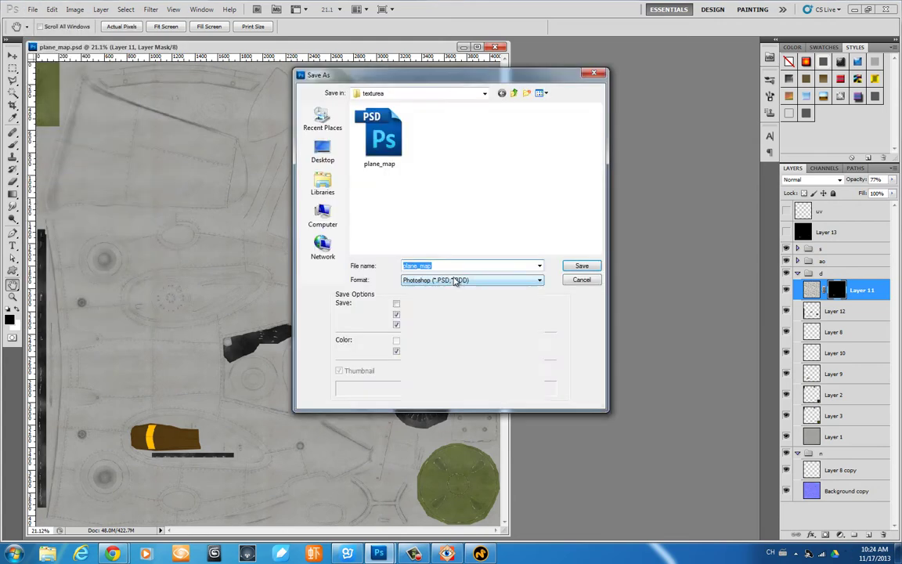
{"action": "left_click", "coordinate": [455, 280]}
{"action": "left_click", "coordinate": [438, 368]}
{"action": "left_click", "coordinate": [548, 133]}
{"action": "left_click", "coordinate": [581, 265]}
{"action": "left_click", "coordinate": [424, 208]}
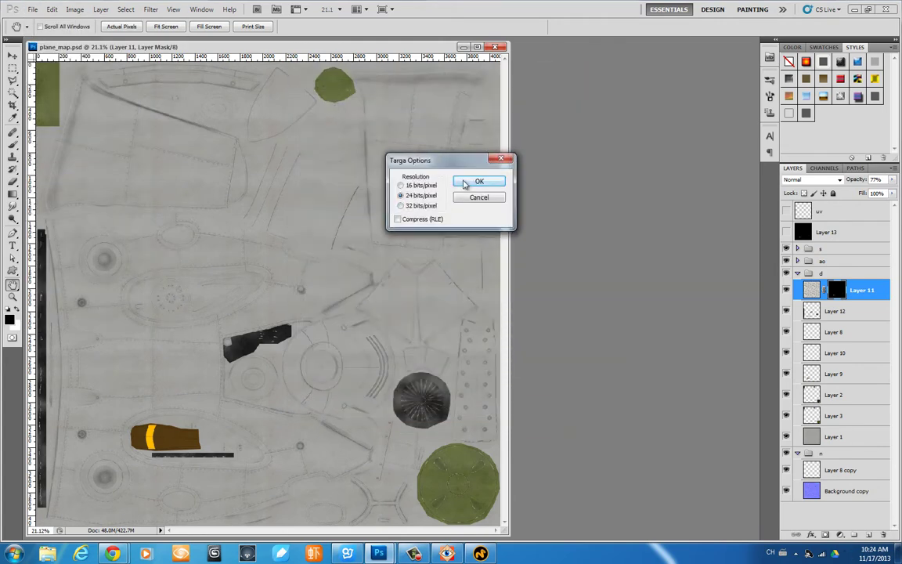
{"action": "left_click", "coordinate": [465, 183]}
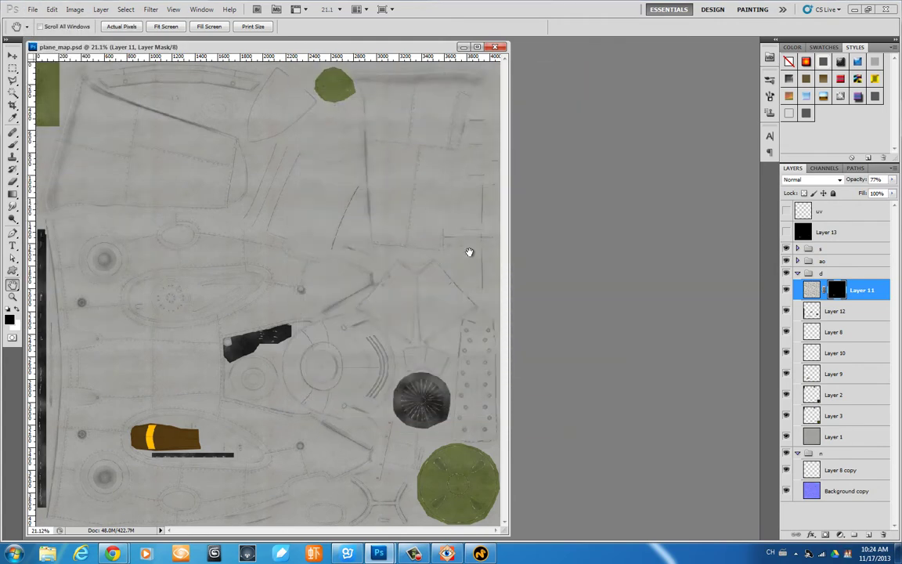
Reload the updated texture in modo and orbit in on the plane's nose
{"action": "left_click", "coordinate": [33, 8]}
{"action": "key", "text": "alt+Tab"}
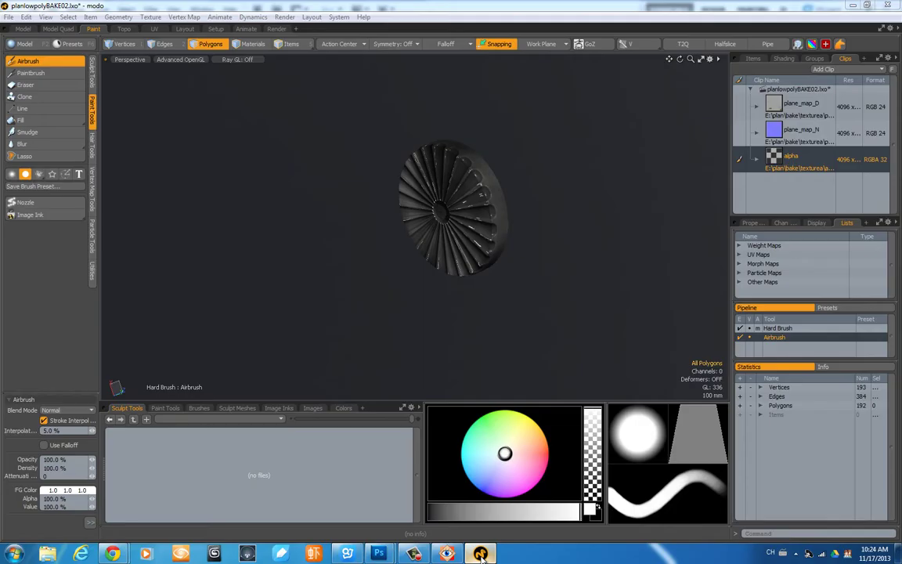
{"action": "left_click", "coordinate": [415, 251]}
{"action": "mouse_move", "coordinate": [475, 285]}
{"action": "left_mouse_down", "text": "alt"}
{"action": "mouse_move", "coordinate": [578, 252]}
{"action": "mouse_move", "coordinate": [470, 185]}
{"action": "left_mouse_up", "text": "alt"}
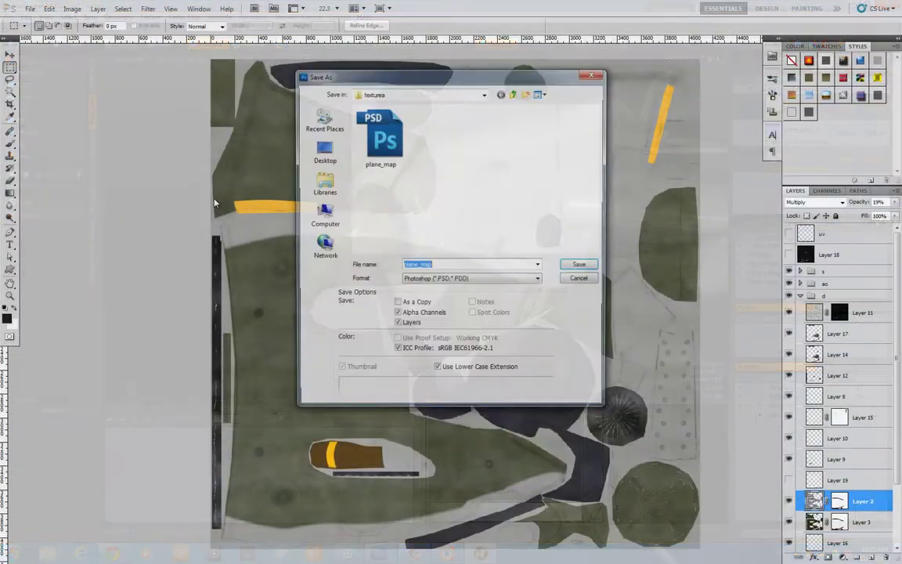
Resave the texture as a 24-bit Targa over plane_map.tga and fit it in view
{"action": "left_click", "coordinate": [471, 279]}
{"action": "left_click", "coordinate": [430, 382]}
{"action": "double_click", "coordinate": [545, 153]}
{"action": "key", "text": "Return"}
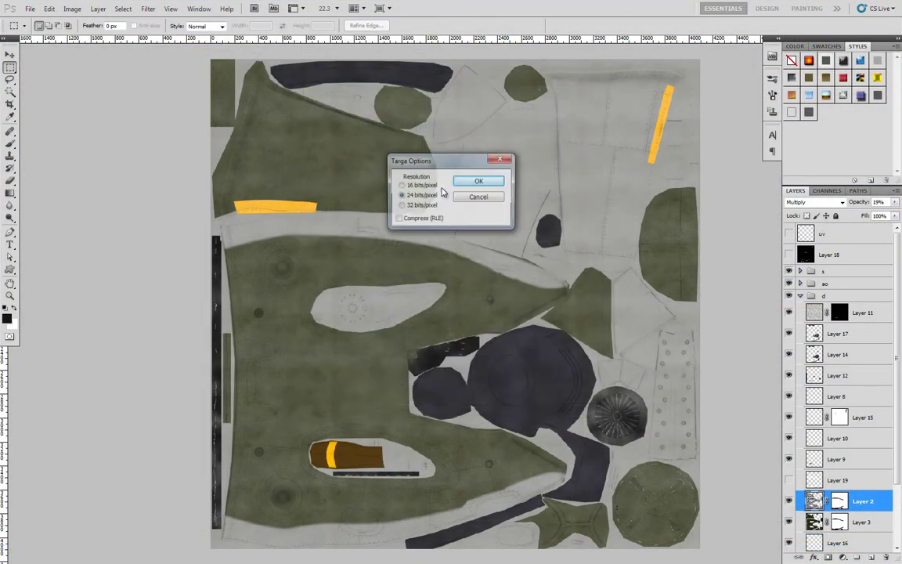
{"action": "key", "text": "Return"}
{"action": "double_click", "coordinate": [11, 287]}
{"action": "key", "text": "ctrl+0"}
{"action": "key", "text": "super"}
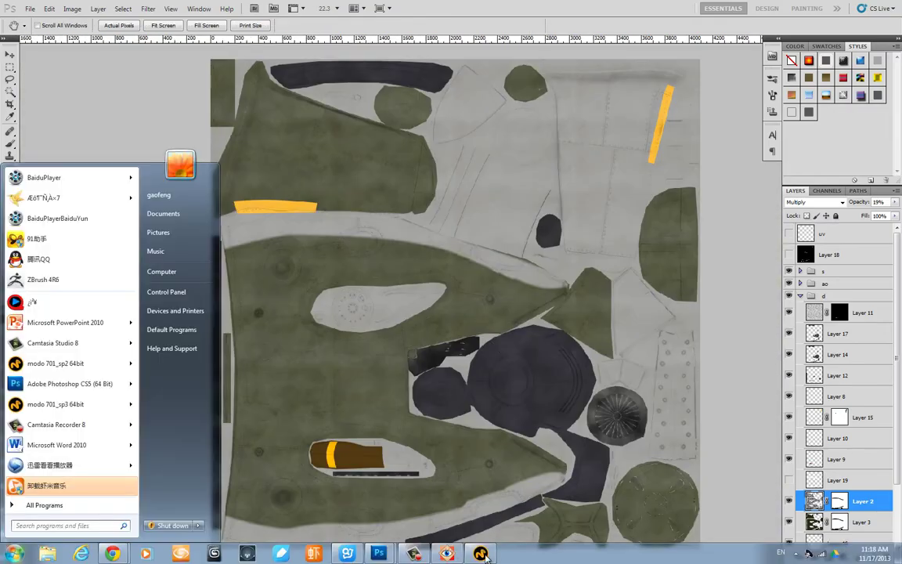
Reload the changed texture in modo and orbit around the plane to inspect the paint
{"action": "left_click", "coordinate": [446, 554]}
{"action": "left_click", "coordinate": [429, 247]}
{"action": "mouse_move", "coordinate": [478, 311]}
{"action": "left_mouse_down", "text": "alt"}
{"action": "mouse_move", "coordinate": [306, 291]}
{"action": "mouse_move", "coordinate": [352, 336]}
{"action": "left_mouse_up", "text": "alt"}
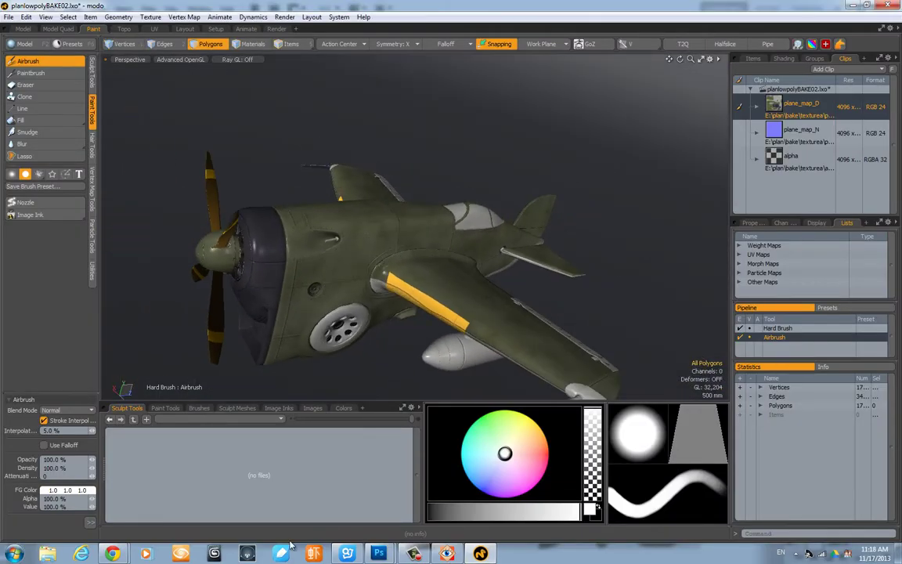
{"action": "left_click", "coordinate": [478, 558]}
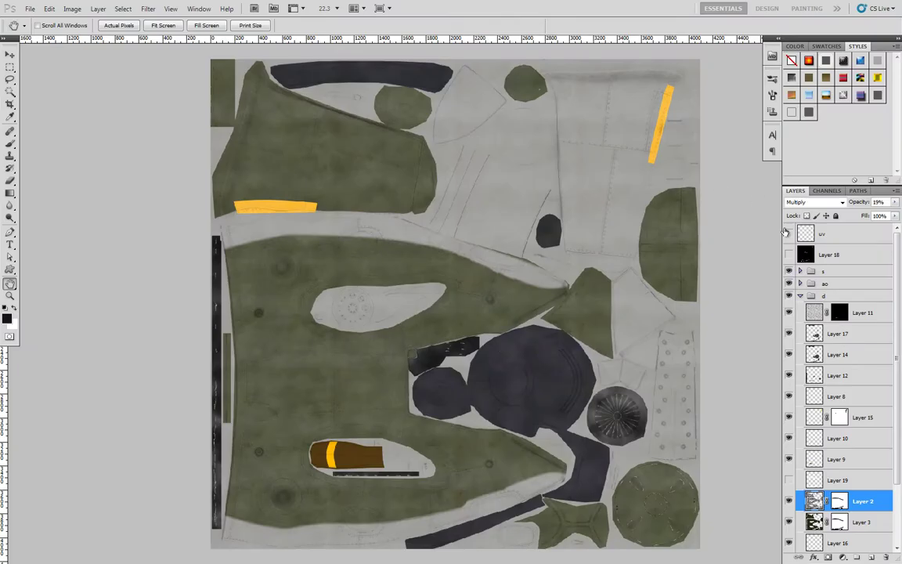
Zoom in and outline the shield-shaped UV piece with the Polygonal Lasso
{"action": "key", "text": "z"}
{"action": "left_click", "coordinate": [513, 70]}
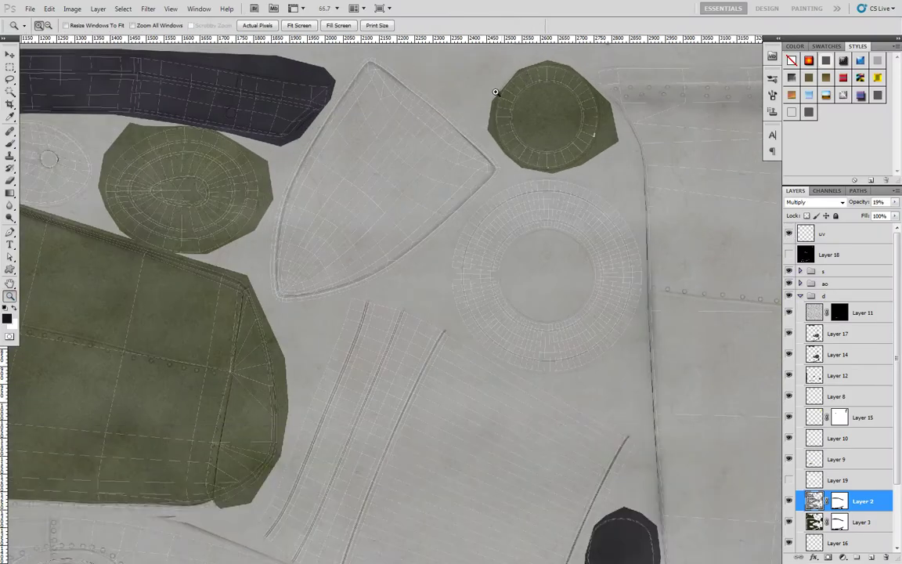
{"action": "left_click", "coordinate": [494, 92]}
{"action": "left_click_drag", "start_coordinate": [10, 81], "coordinate": [55, 87]}
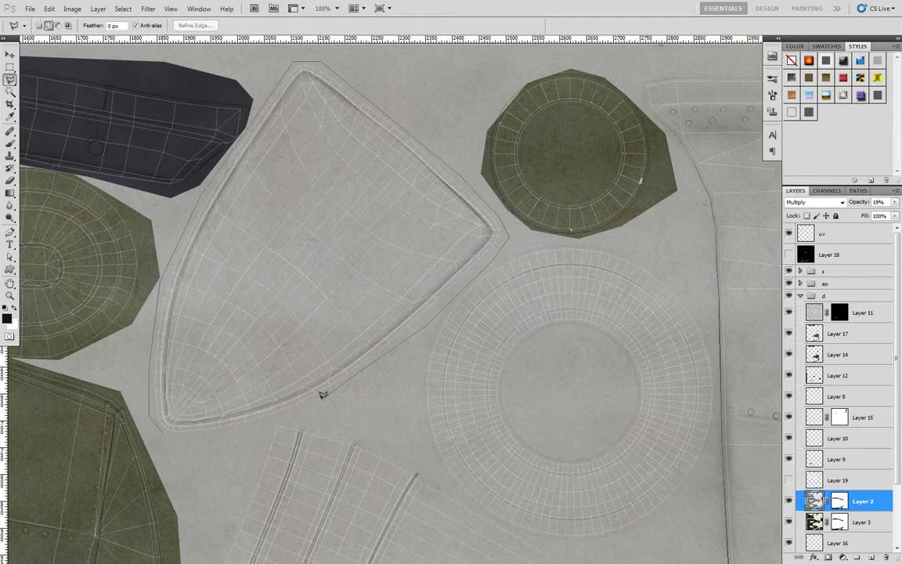
{"action": "left_click", "coordinate": [191, 436]}
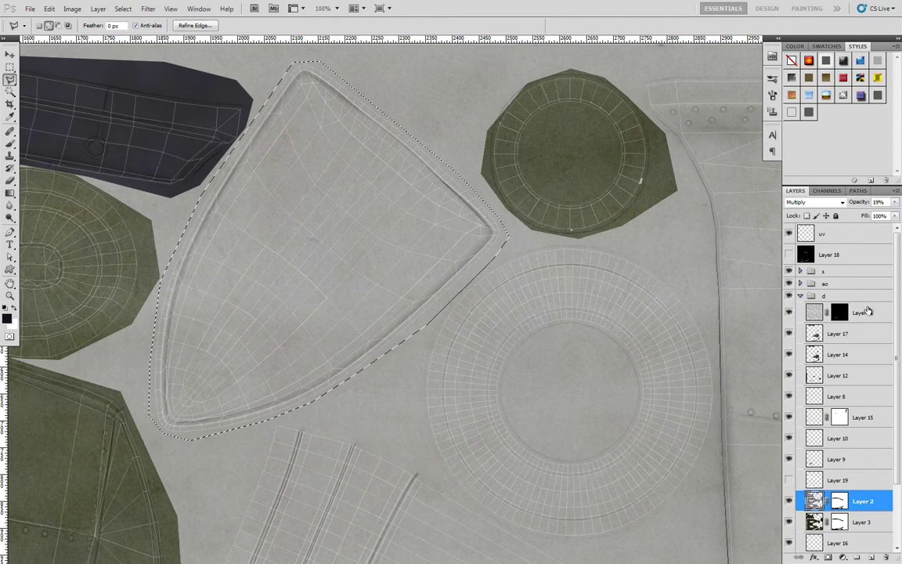
Fill the selection with dark navy on a new layer above Layer 11
{"action": "left_click", "coordinate": [860, 312]}
{"action": "left_click", "coordinate": [871, 558]}
{"action": "left_click", "coordinate": [7, 317]}
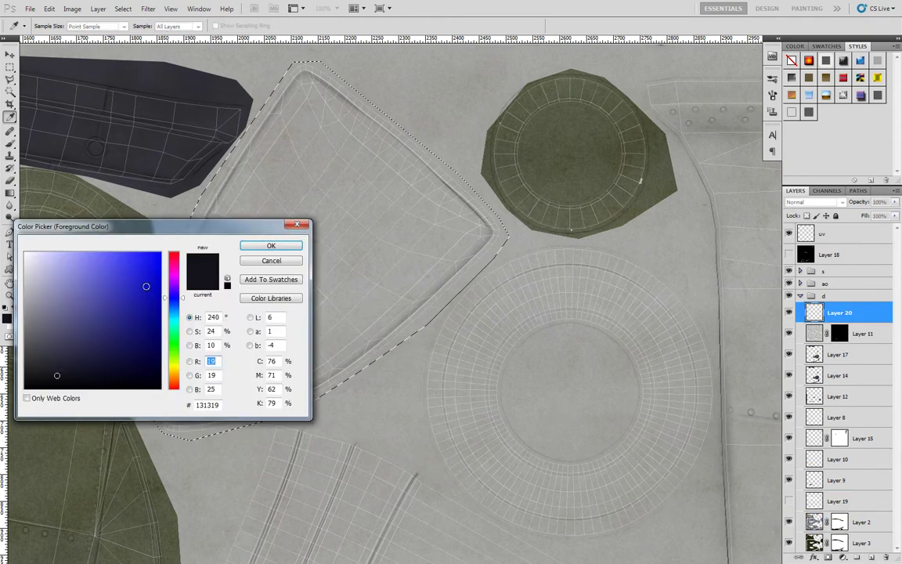
{"action": "mouse_move", "coordinate": [114, 358]}
{"action": "left_mouse_down"}
{"action": "mouse_move", "coordinate": [56, 364]}
{"action": "mouse_move", "coordinate": [127, 340]}
{"action": "left_mouse_up"}
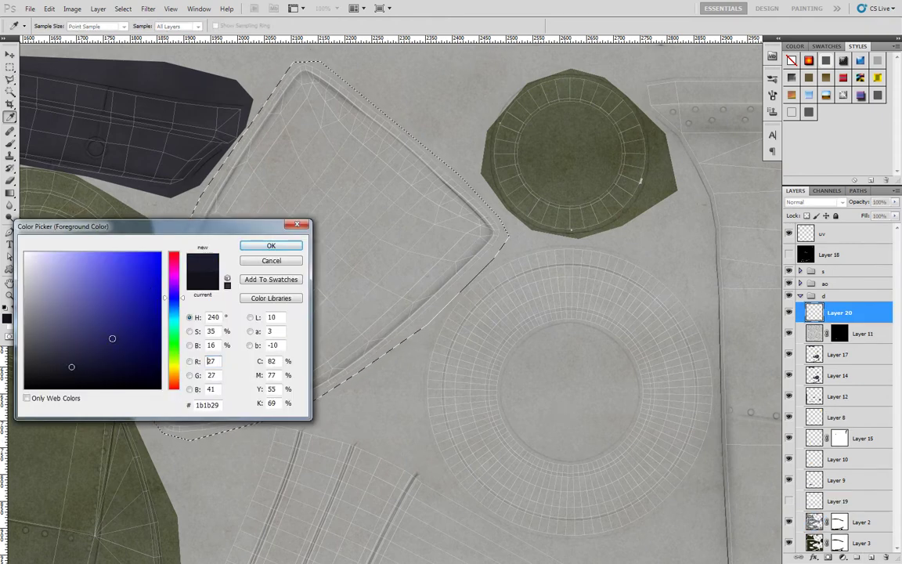
{"action": "left_click", "coordinate": [271, 245]}
{"action": "key", "text": "alt+BackSpace"}
{"action": "key", "text": "ctrl+d"}
Set the navy layer to Multiply and hide the uv wireframe layer
{"action": "key", "text": "m"}
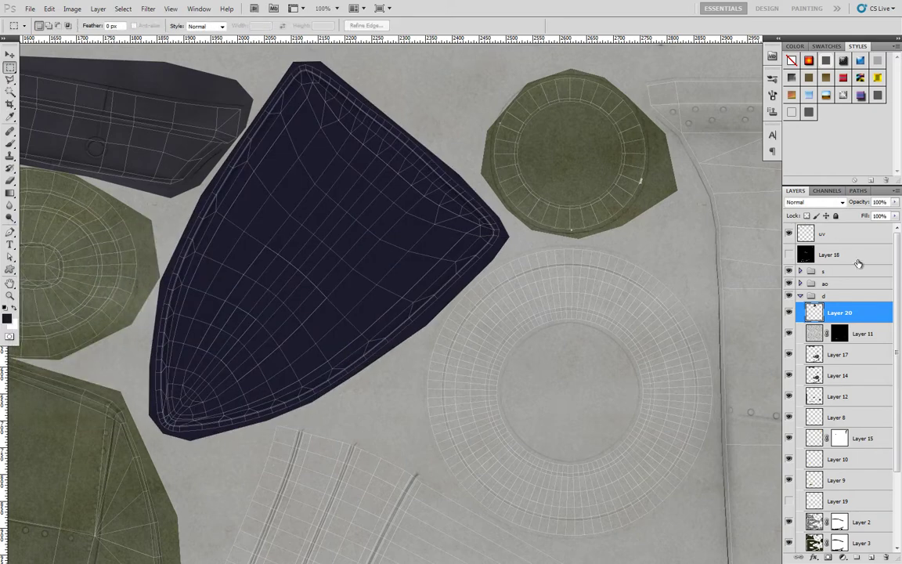
{"action": "left_click", "coordinate": [814, 202]}
{"action": "left_click", "coordinate": [822, 245]}
{"action": "left_click", "coordinate": [788, 233]}
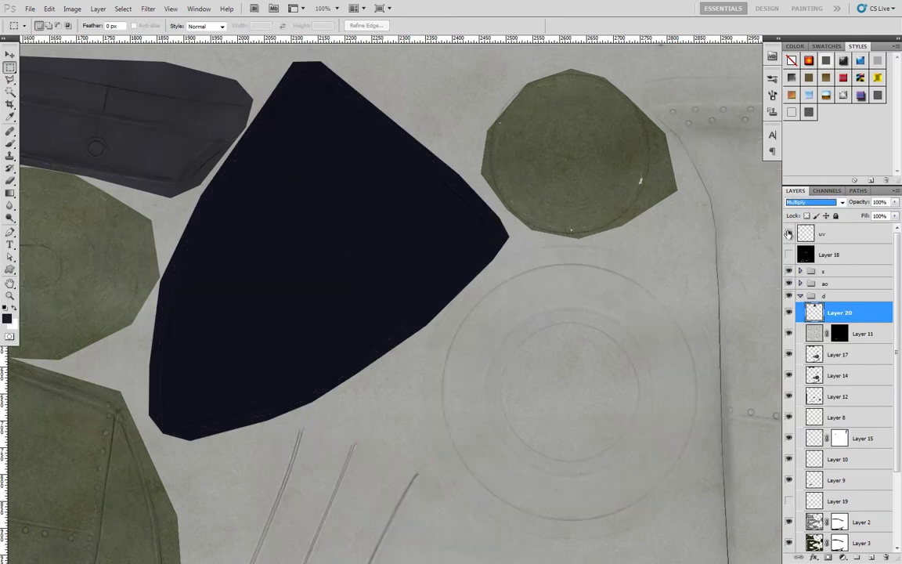
Save the PSD, then save it as a 24-bit Targa over plane_map_D
{"action": "left_click", "coordinate": [30, 8]}
{"action": "left_click", "coordinate": [86, 116]}
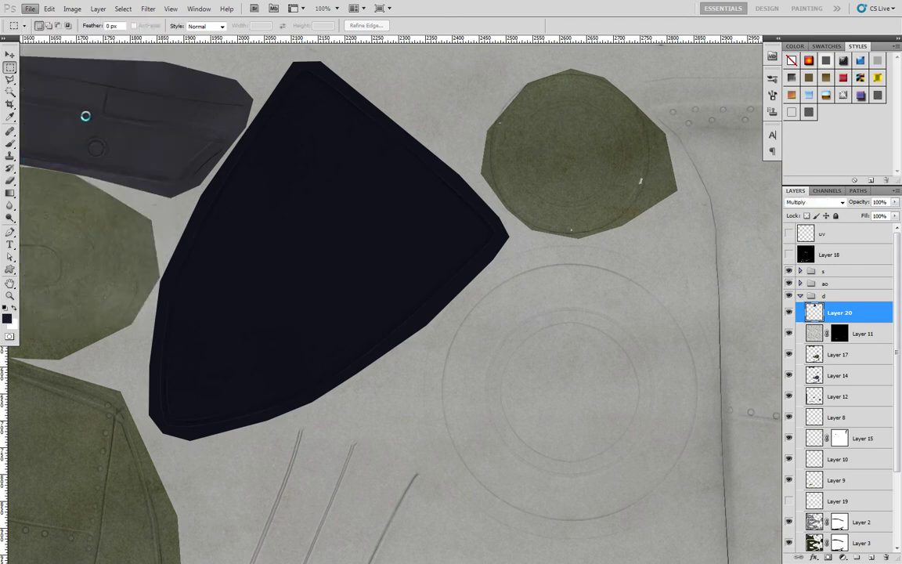
{"action": "left_click", "coordinate": [29, 9]}
{"action": "left_click", "coordinate": [78, 174]}
{"action": "left_click", "coordinate": [470, 279]}
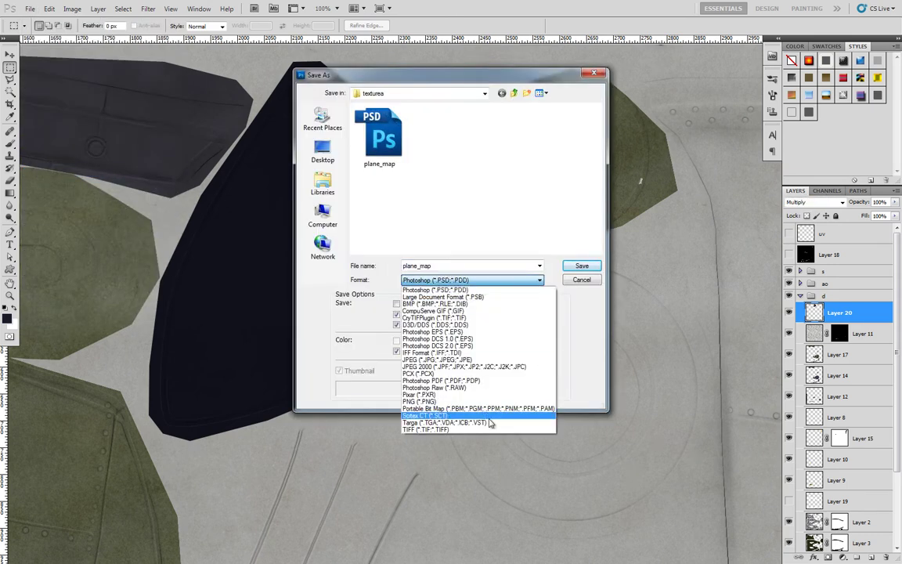
{"action": "left_click", "coordinate": [470, 423]}
{"action": "double_click", "coordinate": [541, 141]}
{"action": "left_click", "coordinate": [433, 228]}
{"action": "left_click", "coordinate": [477, 179]}
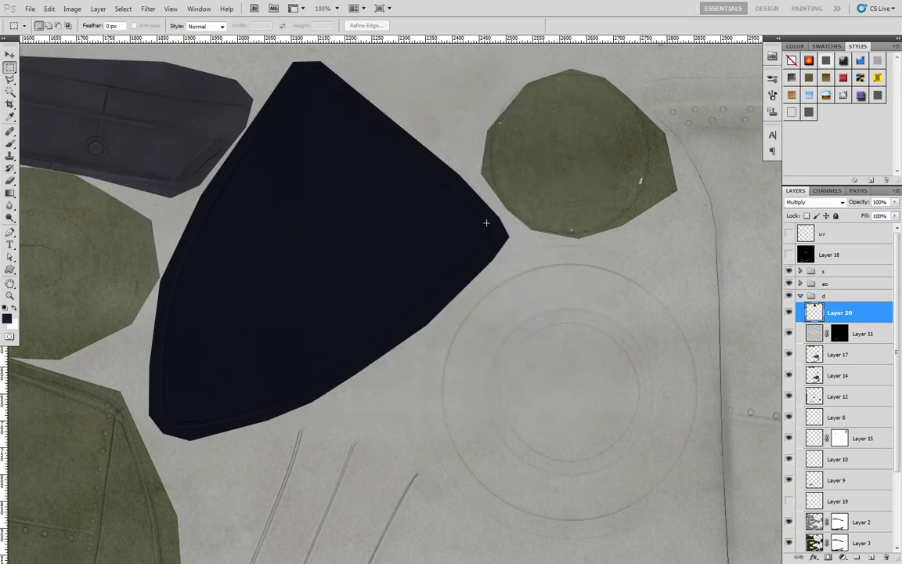
Reload the updated diffuse texture in modo and orbit to check the underside and left side
{"action": "key", "text": "f"}
{"action": "key", "text": "f"}
{"action": "key", "text": "f"}
{"action": "left_click", "coordinate": [479, 552]}
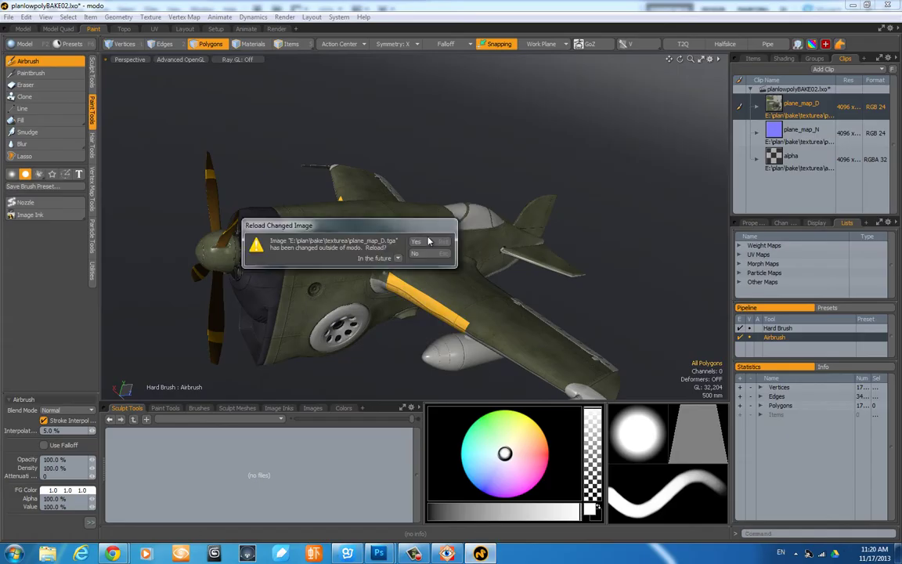
{"action": "left_click", "coordinate": [344, 232]}
{"action": "mouse_move", "coordinate": [577, 245]}
{"action": "left_mouse_down", "text": "alt"}
{"action": "mouse_move", "coordinate": [556, 193]}
{"action": "mouse_move", "coordinate": [415, 243]}
{"action": "mouse_move", "coordinate": [485, 278]}
{"action": "mouse_move", "coordinate": [577, 292]}
{"action": "mouse_move", "coordinate": [547, 297]}
{"action": "mouse_move", "coordinate": [597, 290]}
{"action": "left_mouse_up", "text": "alt"}
{"action": "left_click_drag", "start_coordinate": [514, 314], "coordinate": [462, 313], "text": "alt"}
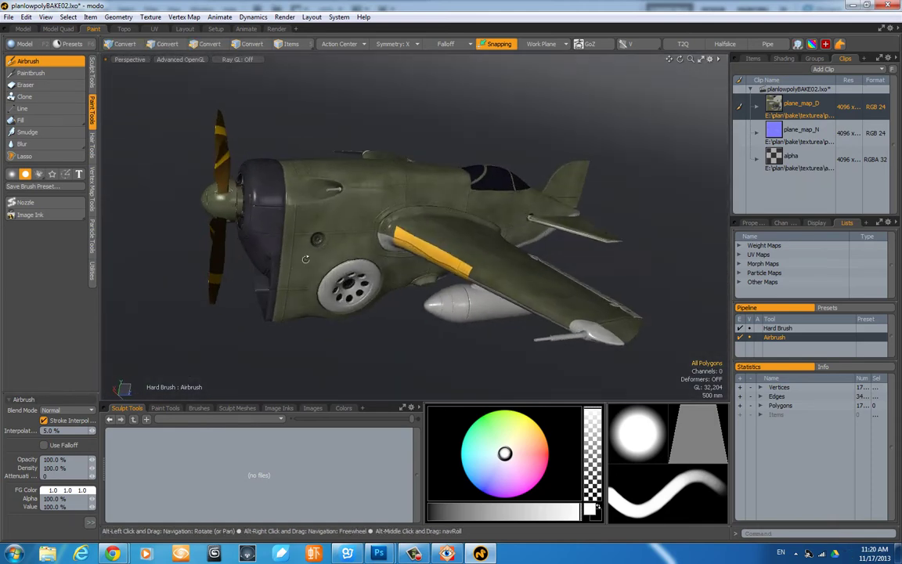
Save planlowpolyBAKE02.lxo, then zoom in on the nose and propeller and return to a three-quarter view
{"action": "left_click", "coordinate": [8, 17]}
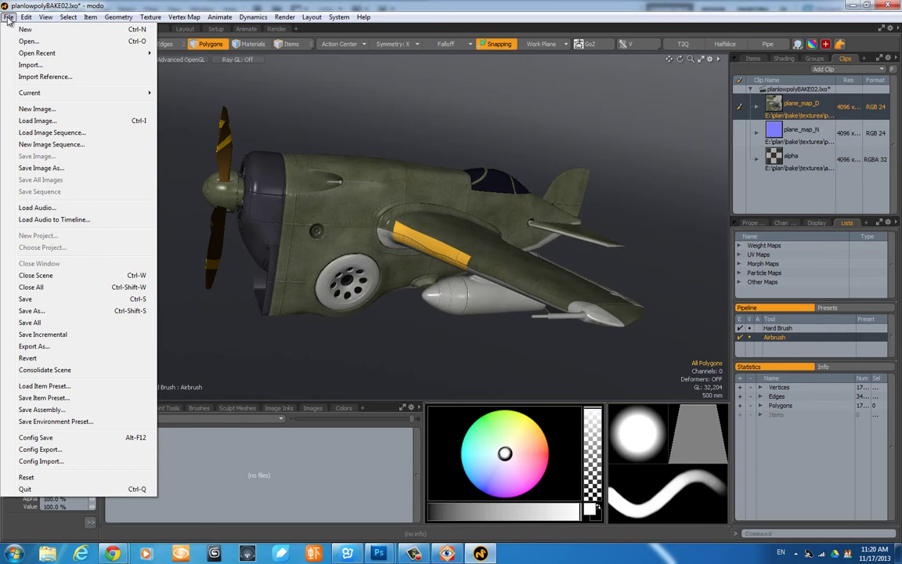
{"action": "left_click", "coordinate": [24, 300]}
{"action": "mouse_move", "coordinate": [214, 282]}
{"action": "left_mouse_down", "text": "alt"}
{"action": "mouse_move", "coordinate": [407, 235]}
{"action": "mouse_move", "coordinate": [466, 209]}
{"action": "mouse_move", "coordinate": [375, 183]}
{"action": "left_mouse_up", "text": "alt"}
{"action": "scroll", "coordinate": [410, 228], "scroll_direction": "up", "scroll_amount": 5}
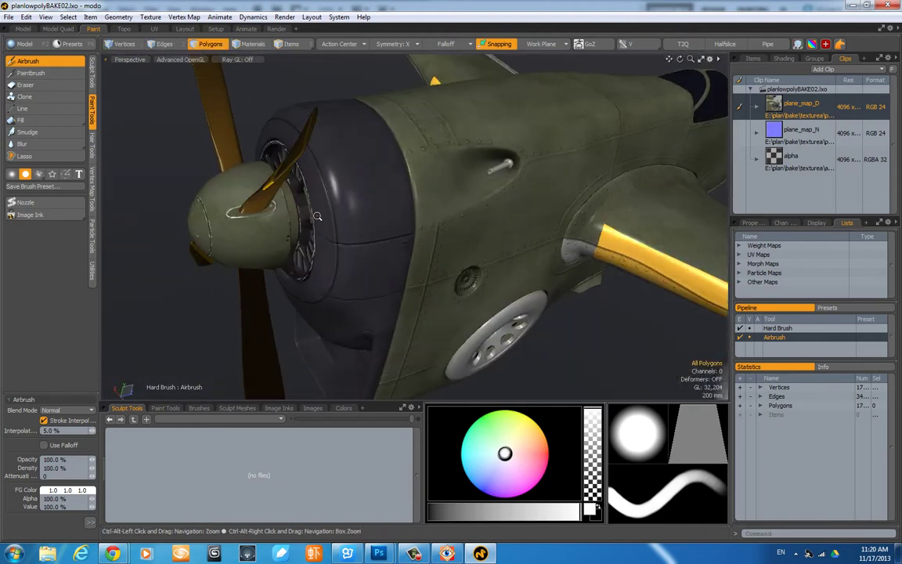
{"action": "scroll", "coordinate": [376, 184], "scroll_direction": "up", "scroll_amount": 5}
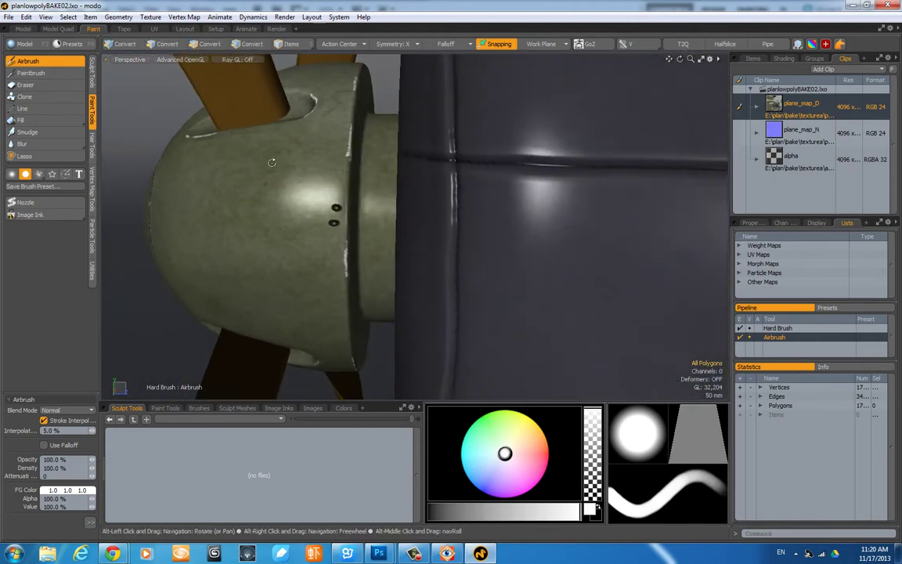
{"action": "scroll", "coordinate": [375, 184], "scroll_direction": "down", "scroll_amount": 5}
{"action": "mouse_move", "coordinate": [376, 183]}
{"action": "left_mouse_down", "text": "alt"}
{"action": "mouse_move", "coordinate": [522, 272]}
{"action": "mouse_move", "coordinate": [365, 250]}
{"action": "left_mouse_up", "text": "alt"}
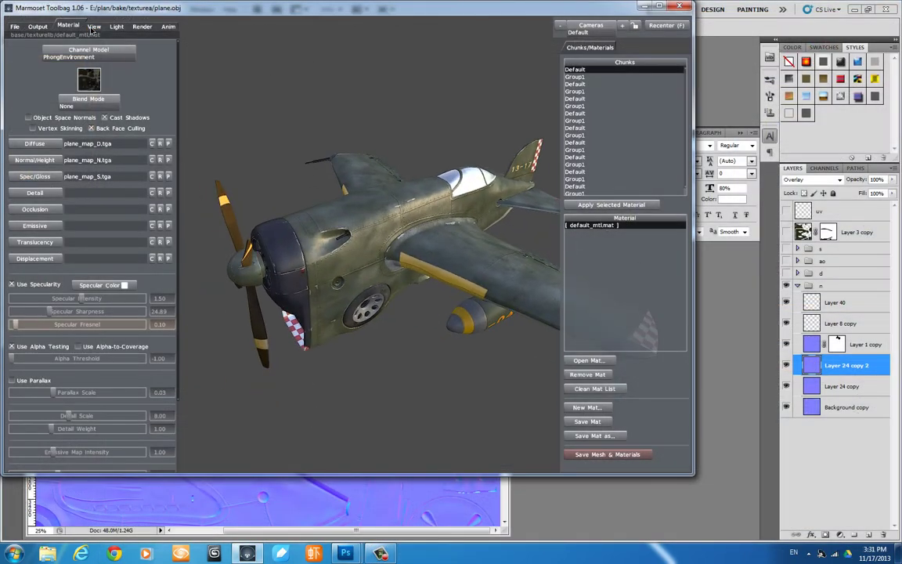
Try several sky lighting presets on the plane and settle on Sunlight
{"action": "left_click", "coordinate": [116, 26]}
{"action": "left_click", "coordinate": [40, 54]}
{"action": "left_click", "coordinate": [43, 79]}
{"action": "left_click", "coordinate": [41, 54]}
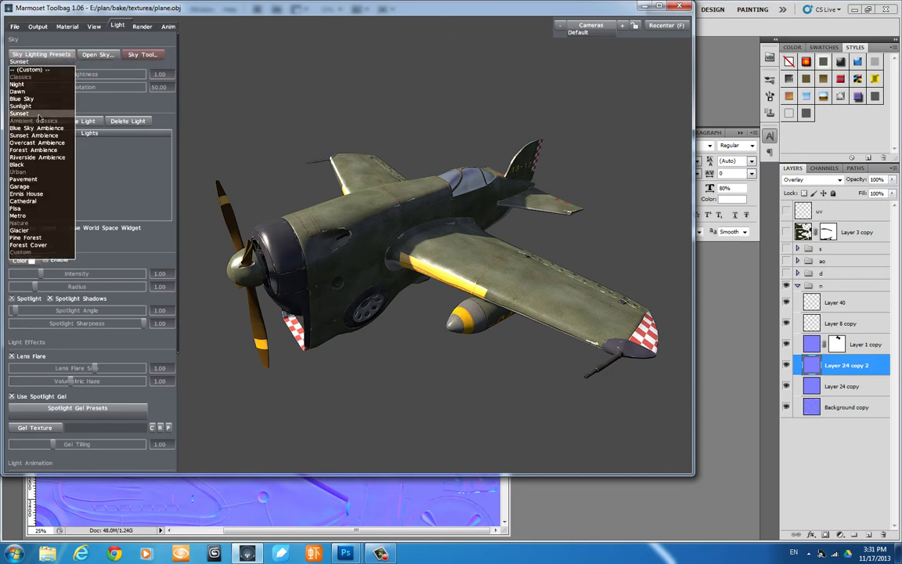
{"action": "left_click", "coordinate": [43, 78]}
{"action": "left_click", "coordinate": [41, 54]}
{"action": "left_click", "coordinate": [42, 81]}
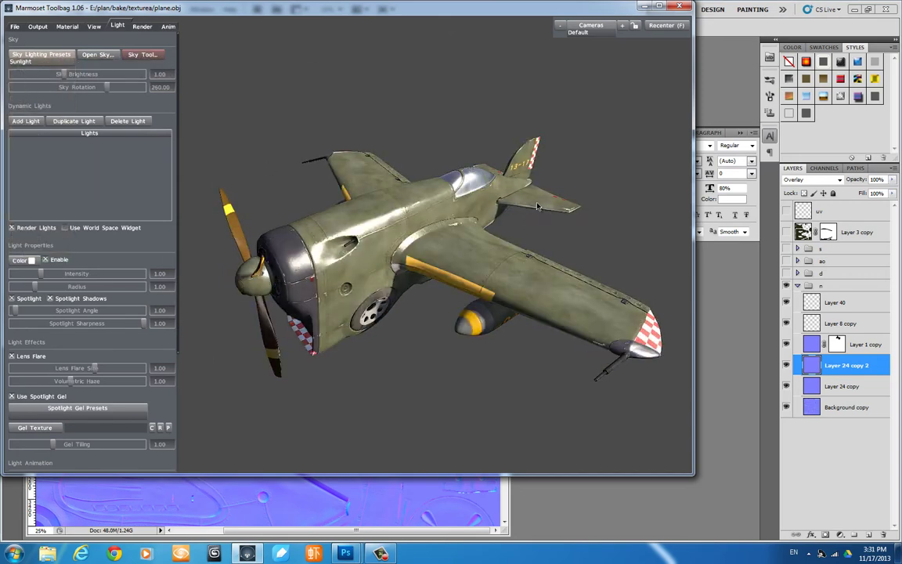
Raise the plane material's specular intensity slightly
{"action": "left_click", "coordinate": [15, 26]}
{"action": "left_click", "coordinate": [69, 27]}
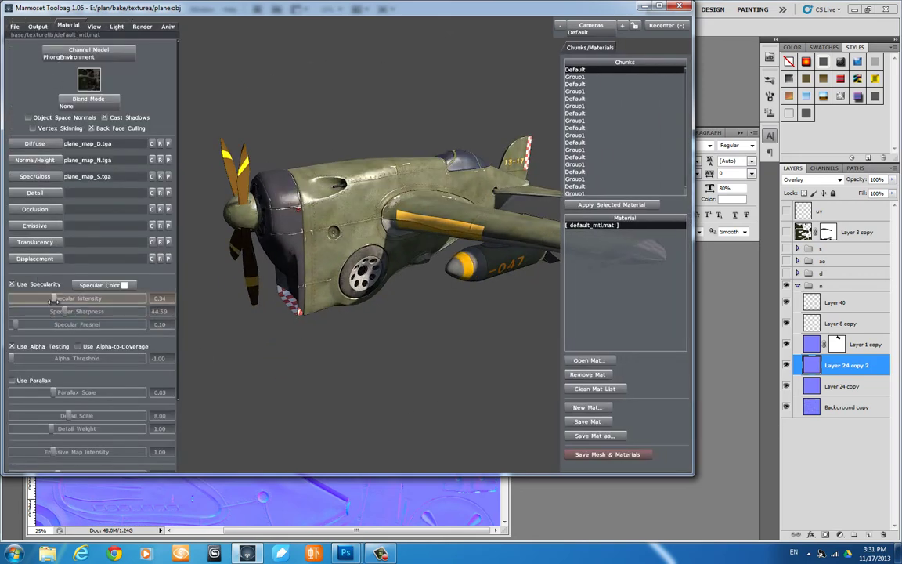
{"action": "left_click_drag", "start_coordinate": [60, 299], "coordinate": [62, 299]}
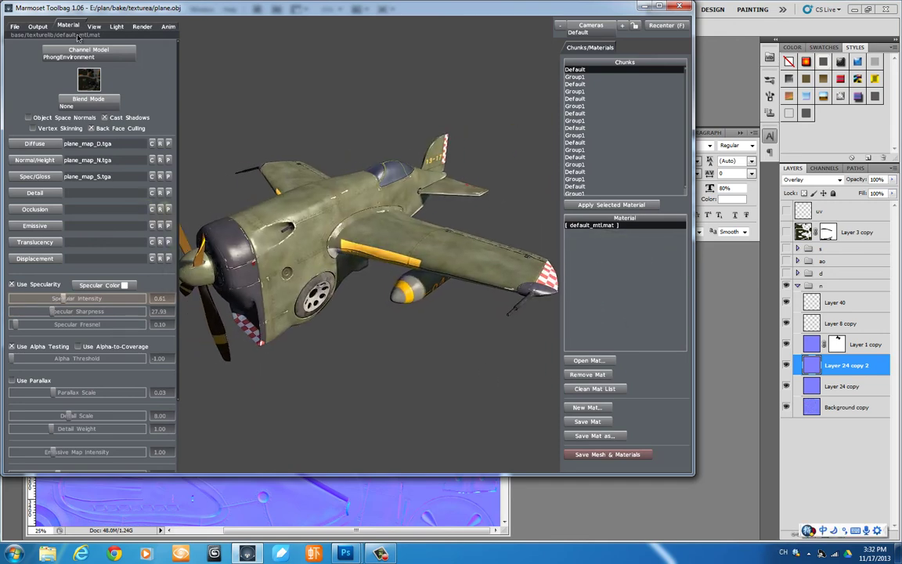
Compare the Sunset and Blue Sky presets, then return to Sunlight
{"action": "left_click", "coordinate": [117, 26]}
{"action": "left_click", "coordinate": [40, 54]}
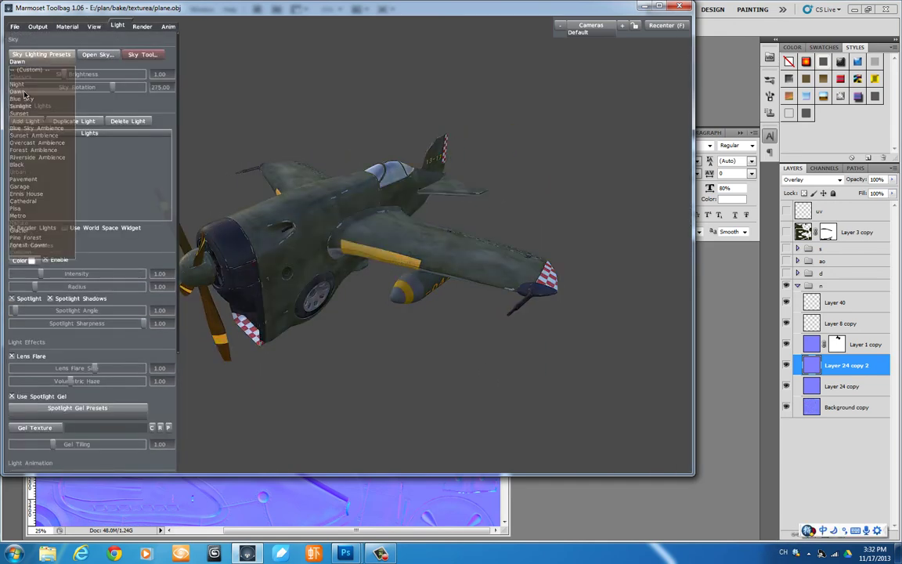
{"action": "left_click", "coordinate": [18, 113]}
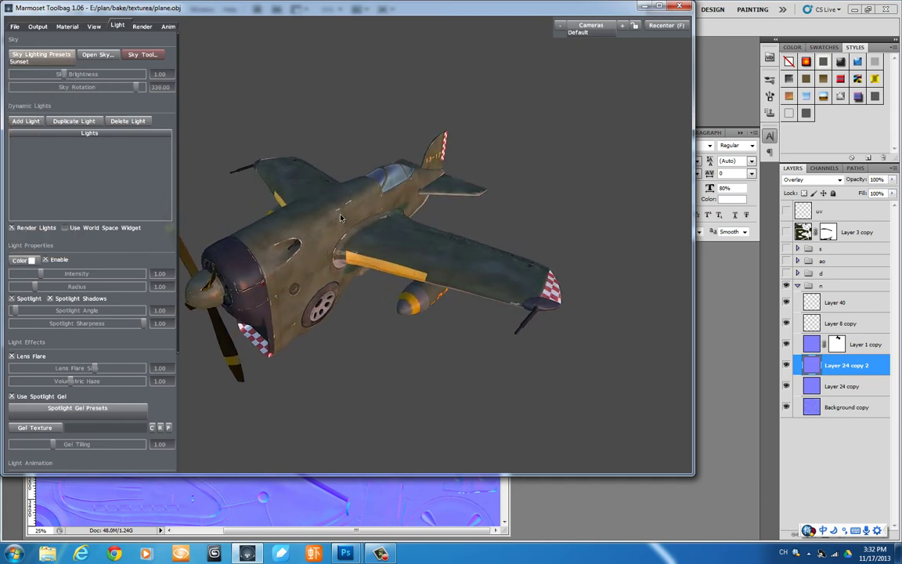
{"action": "left_click", "coordinate": [68, 26]}
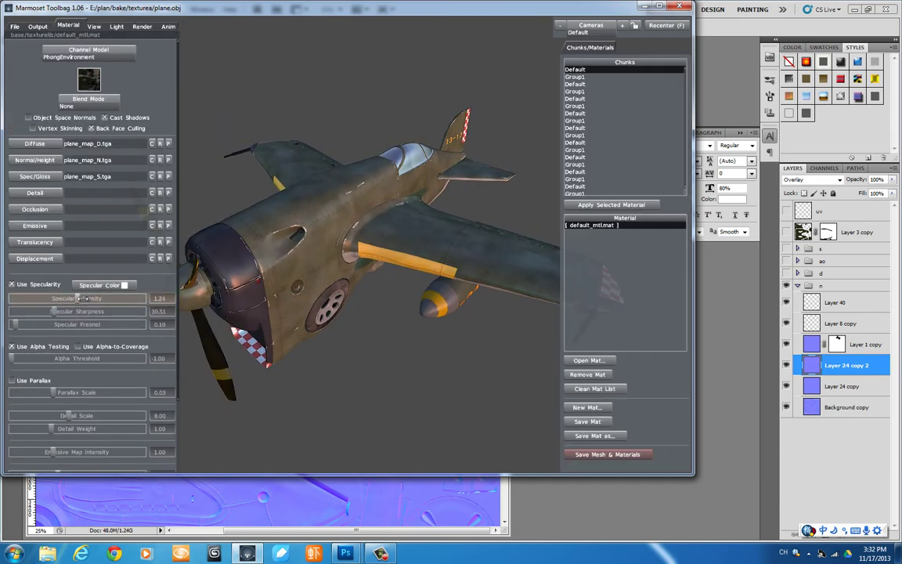
{"action": "left_click", "coordinate": [117, 26]}
{"action": "left_click", "coordinate": [41, 54]}
{"action": "left_click", "coordinate": [21, 98]}
{"action": "left_click", "coordinate": [41, 54]}
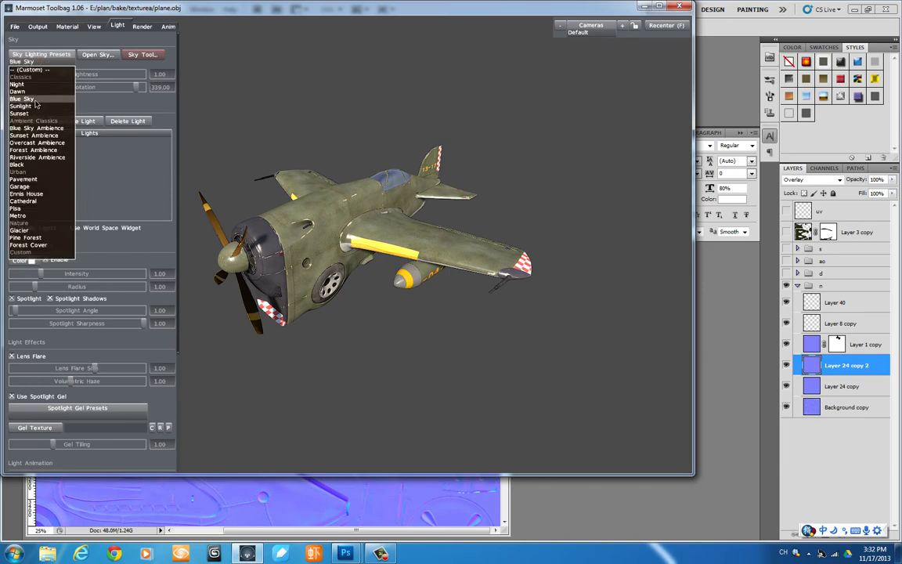
{"action": "left_click", "coordinate": [31, 105]}
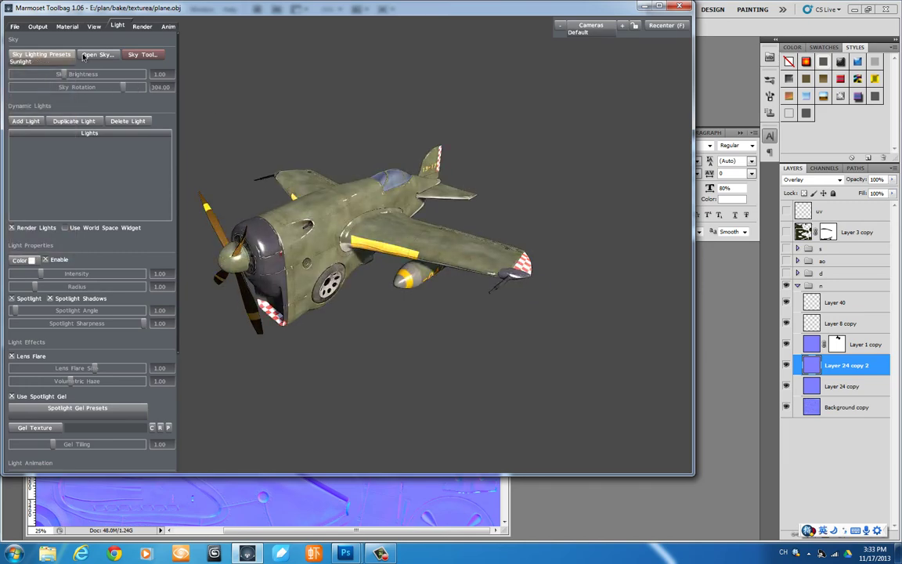
Dim the sky brightness to 0.80 and rotate the sky lighting to about 298
{"action": "left_click", "coordinate": [40, 54]}
{"action": "left_click", "coordinate": [383, 172]}
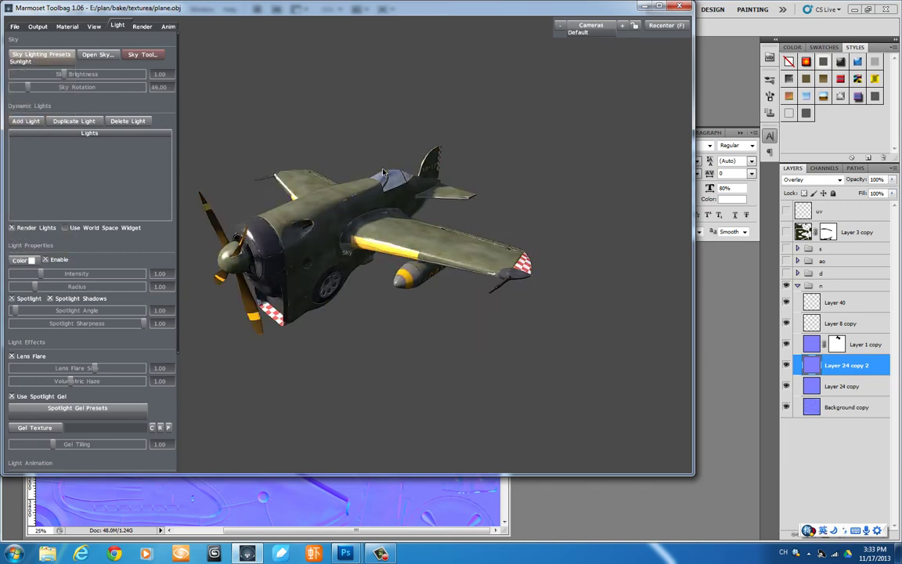
{"action": "left_click_drag", "start_coordinate": [383, 172], "coordinate": [71, 131]}
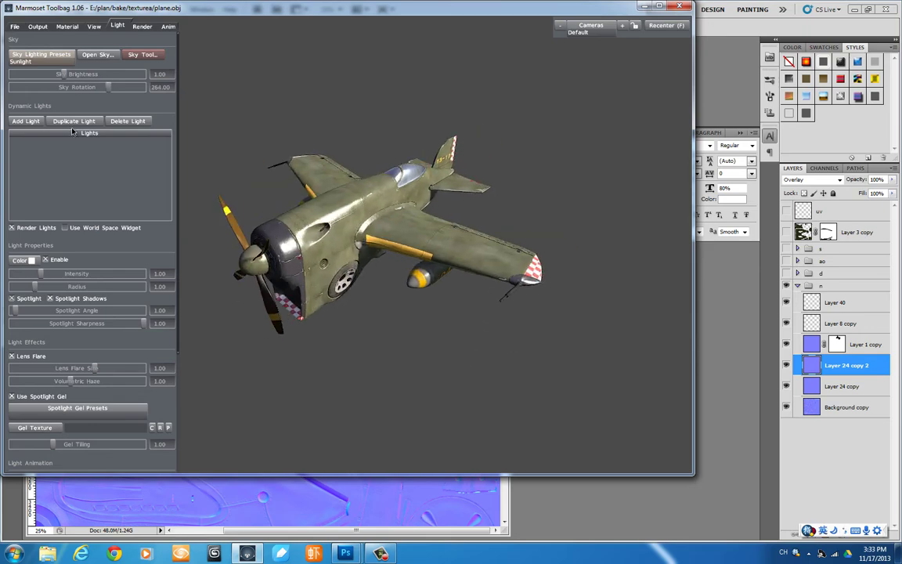
{"action": "left_click_drag", "start_coordinate": [62, 73], "coordinate": [120, 87]}
{"action": "left_click_drag", "start_coordinate": [376, 196], "coordinate": [360, 196]}
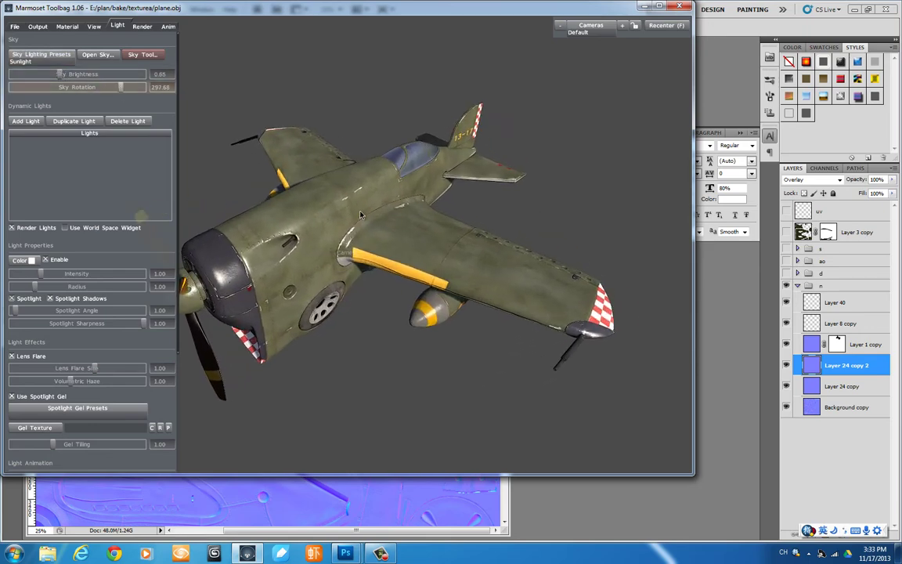
{"action": "scroll", "coordinate": [419, 220], "scroll_direction": "up", "scroll_amount": 2}
{"action": "scroll", "coordinate": [419, 220], "scroll_direction": "down", "scroll_amount": 2}
In the render settings, lower the bloom gamma to about 1.41
{"action": "left_click", "coordinate": [142, 26]}
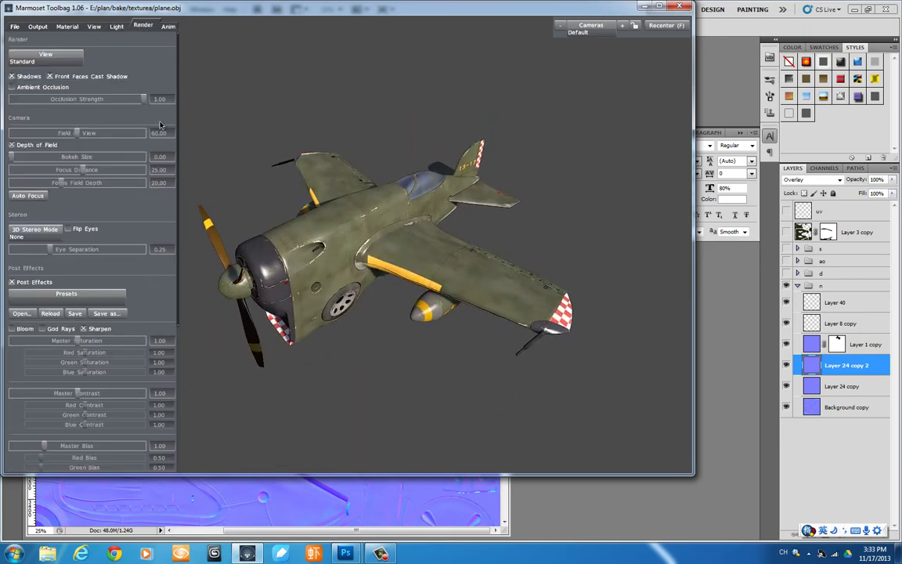
{"action": "left_click_drag", "start_coordinate": [245, 60], "coordinate": [322, 182]}
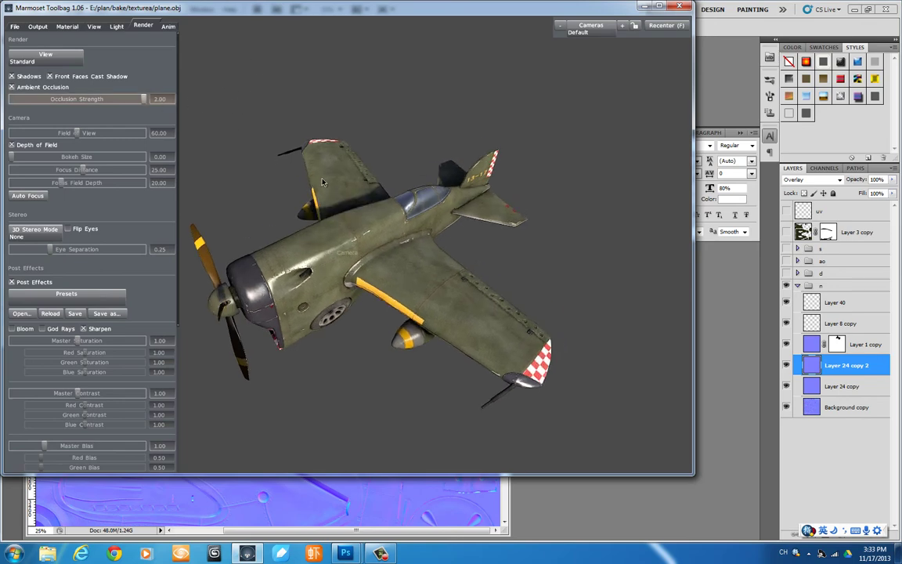
{"action": "mouse_move", "coordinate": [285, 61]}
{"action": "left_mouse_down"}
{"action": "mouse_move", "coordinate": [389, 207]}
{"action": "mouse_move", "coordinate": [337, 187]}
{"action": "left_mouse_up"}
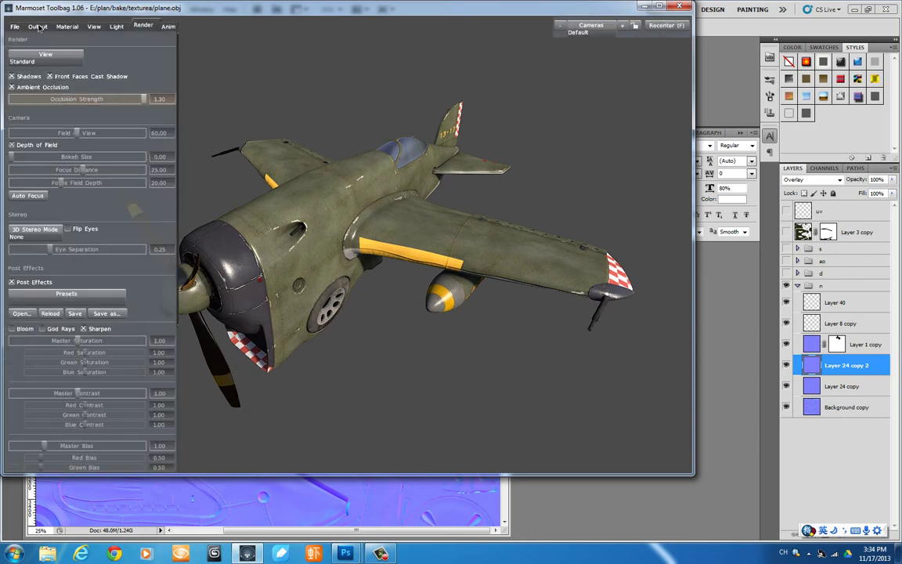
{"action": "scroll", "coordinate": [13, 206], "scroll_direction": "down", "scroll_amount": 1}
{"action": "scroll", "coordinate": [13, 206], "scroll_direction": "down", "scroll_amount": 3}
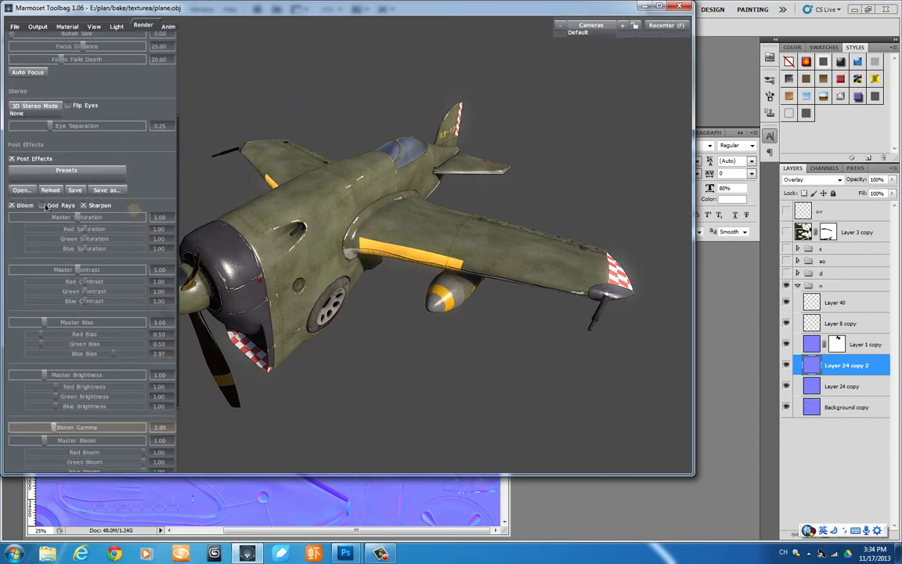
{"action": "mouse_move", "coordinate": [258, 235]}
{"action": "left_mouse_down"}
{"action": "mouse_move", "coordinate": [306, 220]}
{"action": "mouse_move", "coordinate": [180, 297]}
{"action": "left_mouse_up"}
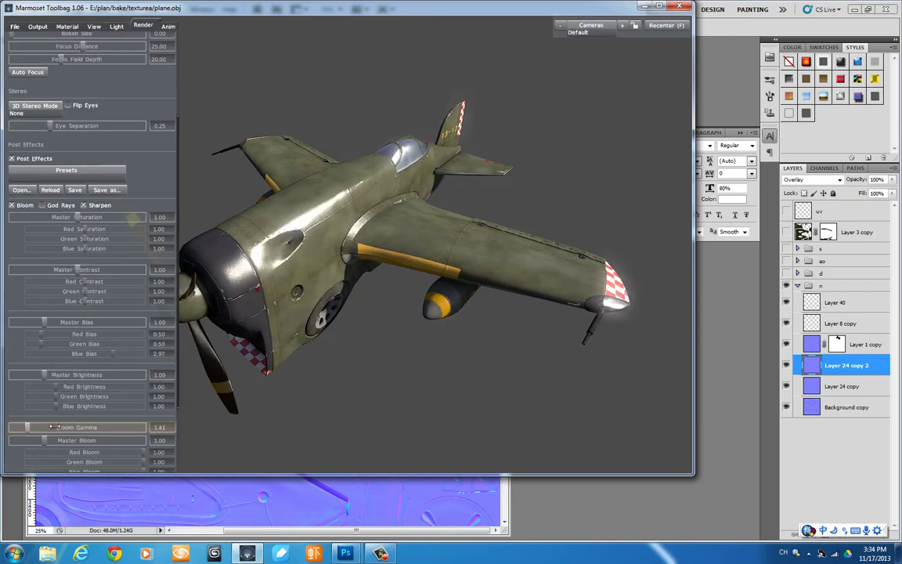
Tune the material's specular Fresnel to about 0.67 and bring up the Output screenshot settings
{"action": "left_click", "coordinate": [116, 26]}
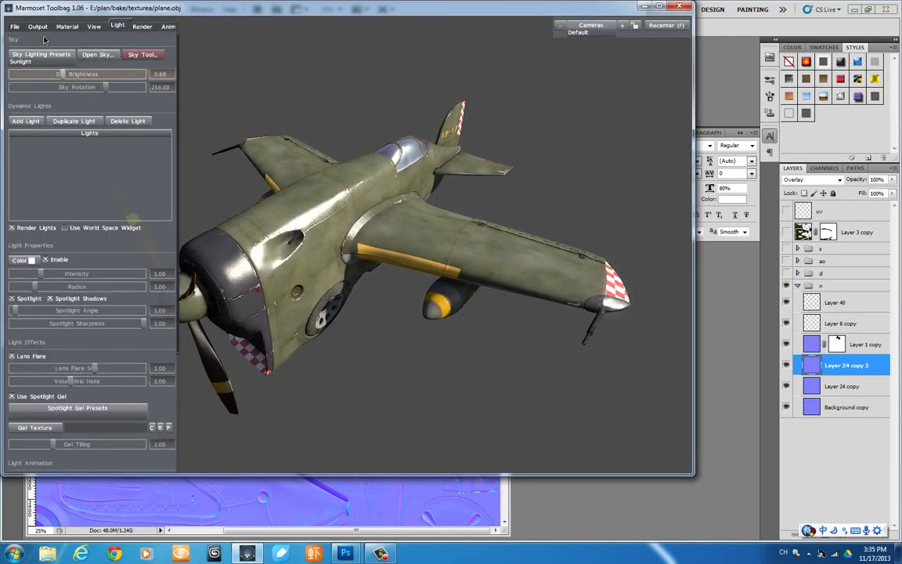
{"action": "left_click", "coordinate": [68, 26]}
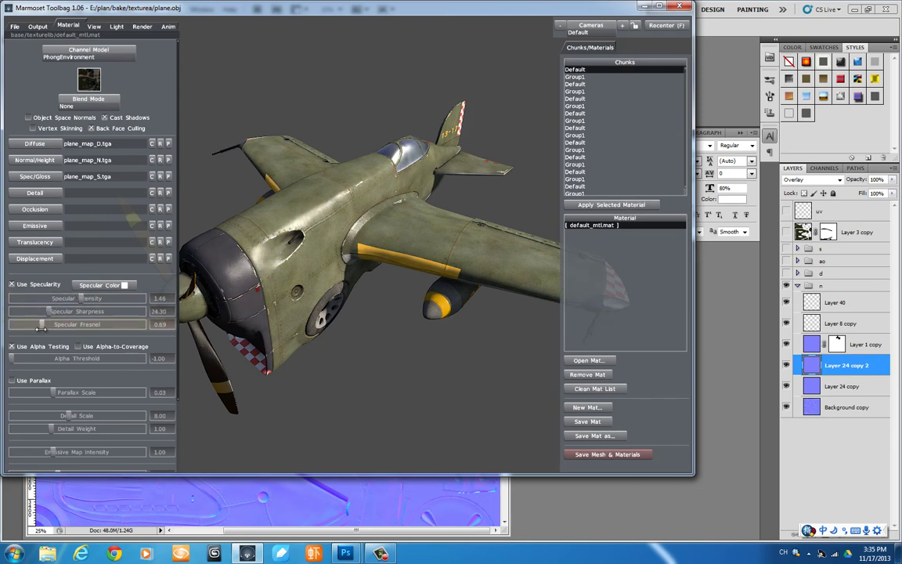
{"action": "left_click_drag", "start_coordinate": [236, 57], "coordinate": [298, 95]}
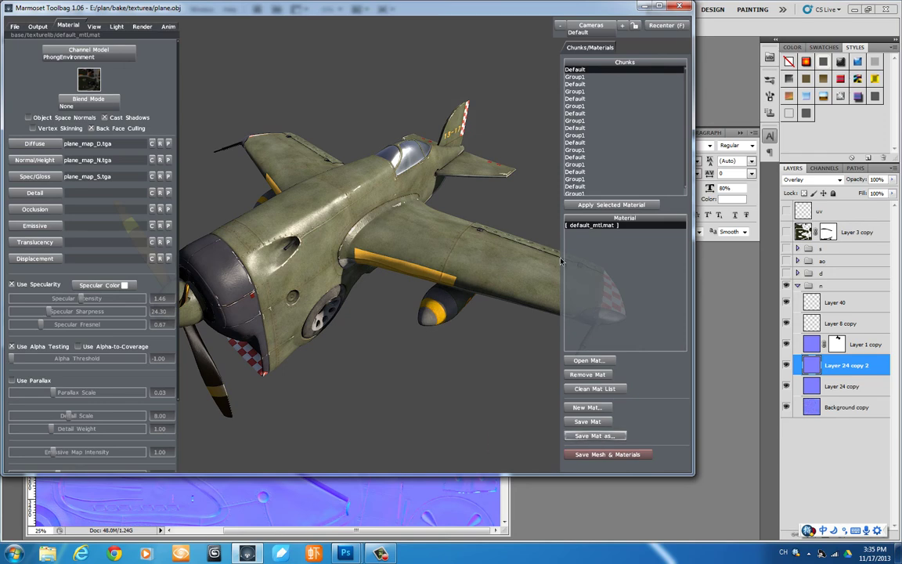
{"action": "left_click", "coordinate": [41, 27]}
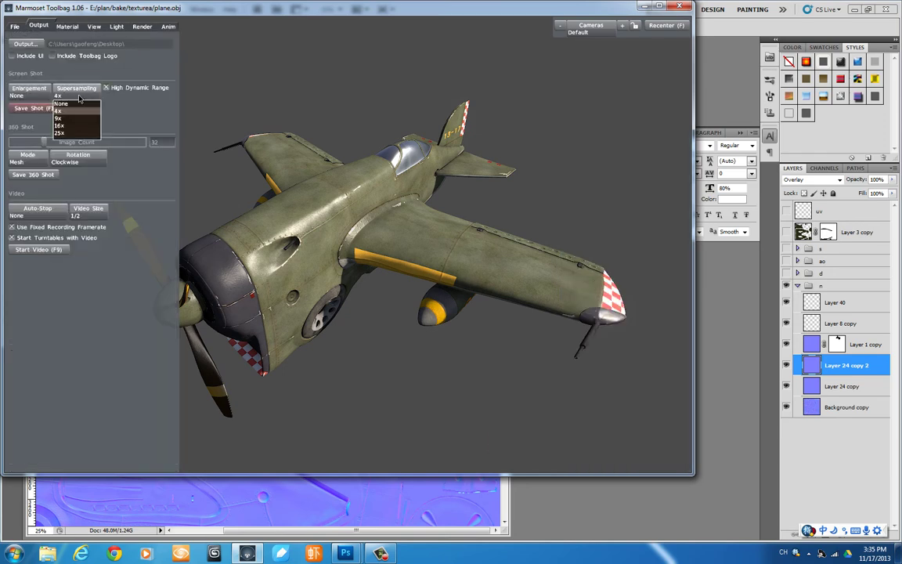
Save the screenshot with 4x supersampling, then open screenshot2.pfm from the Desktop in Photoshop
{"action": "left_click", "coordinate": [28, 107]}
{"action": "key", "text": "ctrl+w"}
{"action": "key", "text": "ctrl+o"}
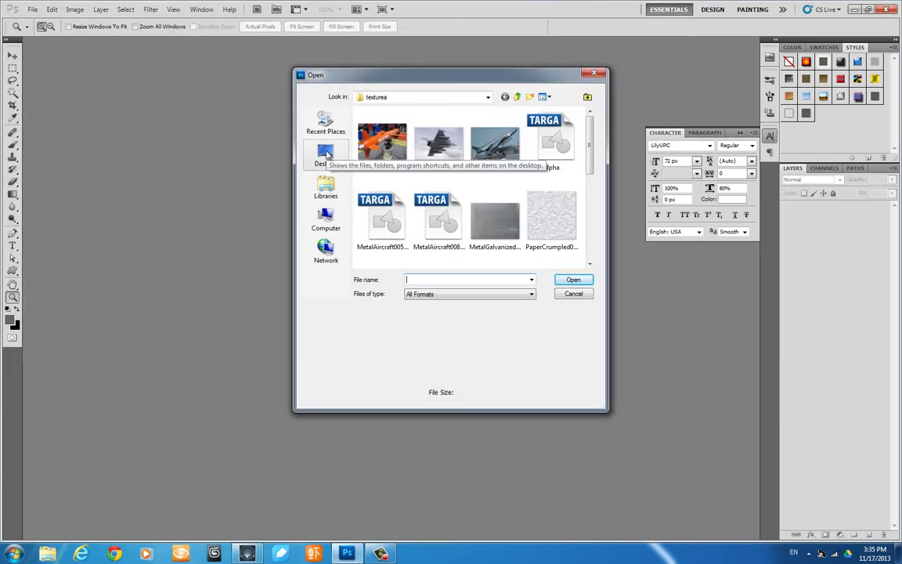
{"action": "left_click", "coordinate": [326, 157]}
{"action": "left_click", "coordinate": [565, 280]}
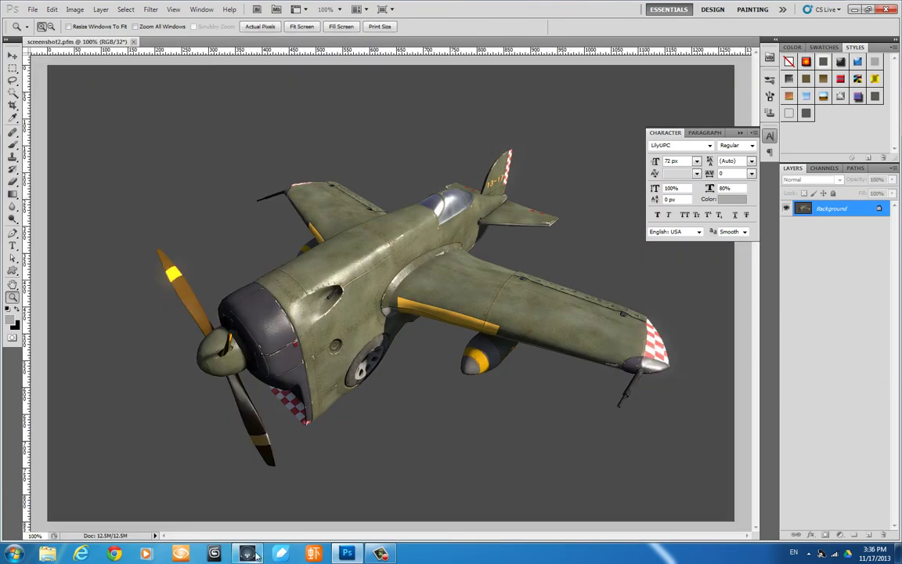
View the render in Full Screen Mode, briefly showing and hiding the panels
{"action": "key", "text": "f"}
{"action": "key", "text": "f"}
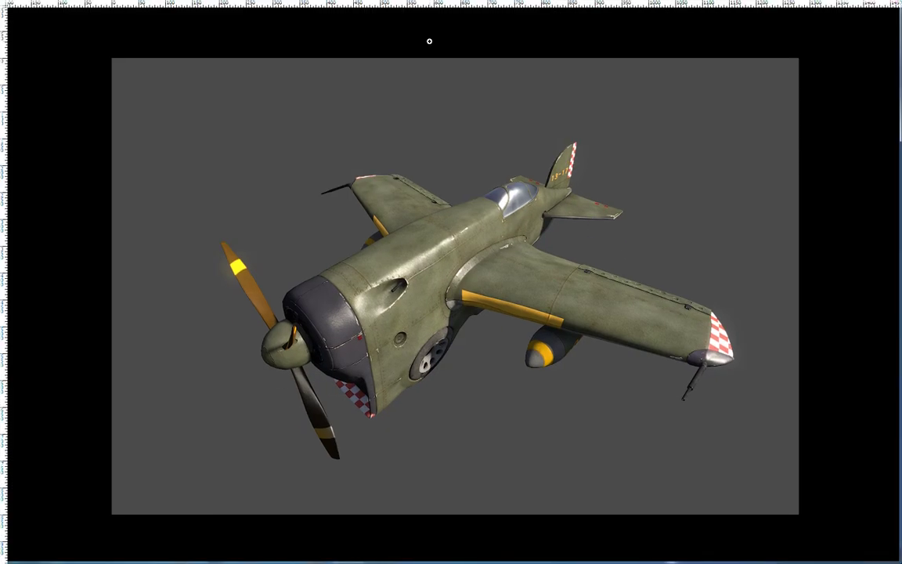
{"action": "key", "text": "Tab"}
{"action": "key", "text": "Tab"}
{"action": "key", "text": "ctrl+0"}
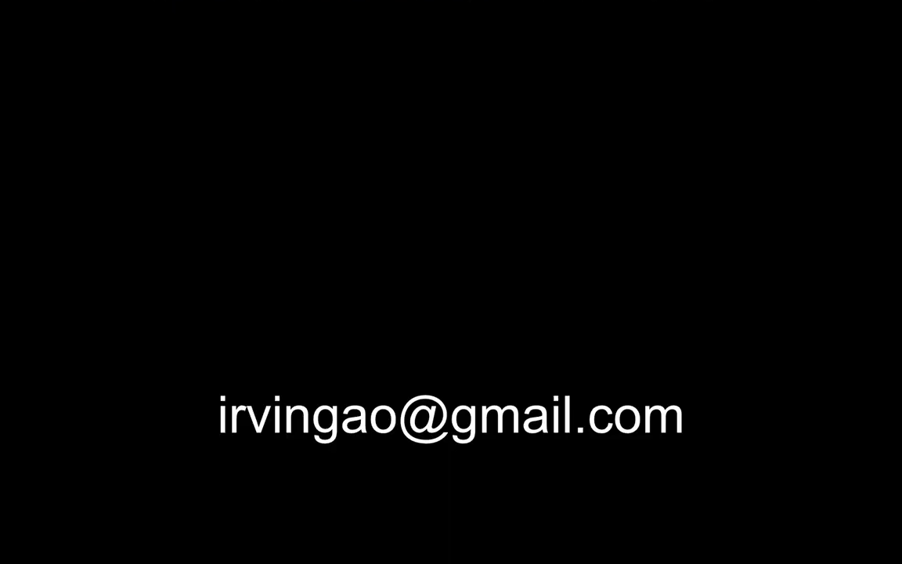